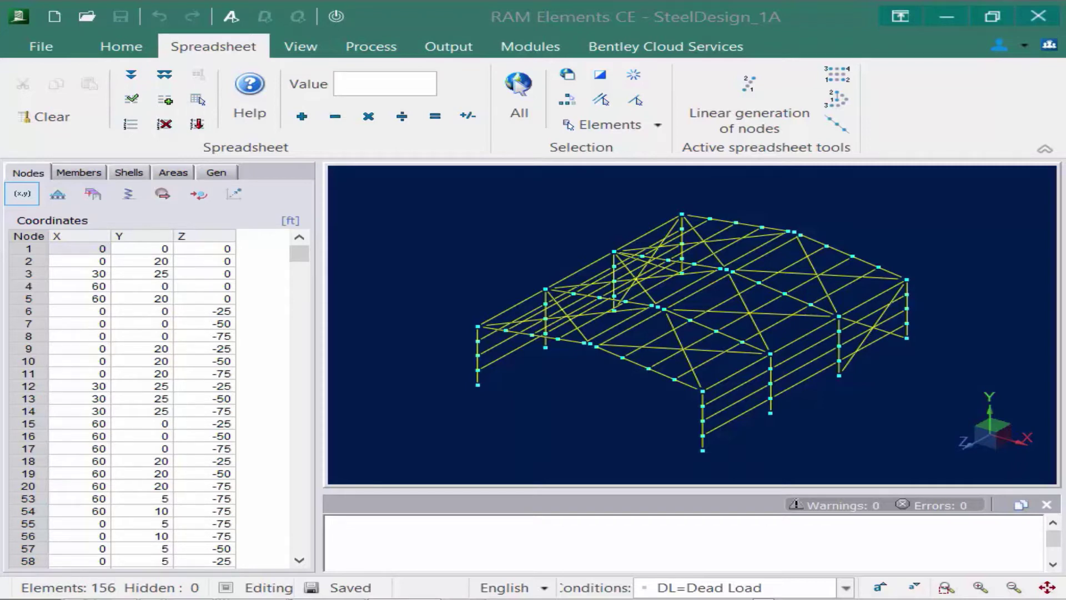
- List the AISC steel design parameters for all the frame's columns and display the columns' local axes
click(78, 174)
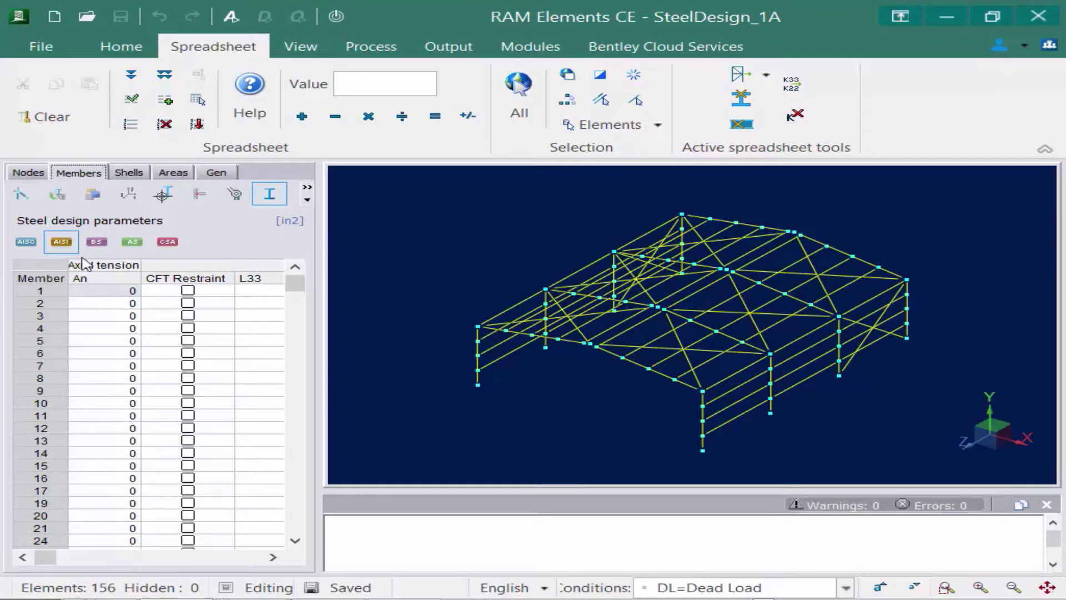
click(22, 242)
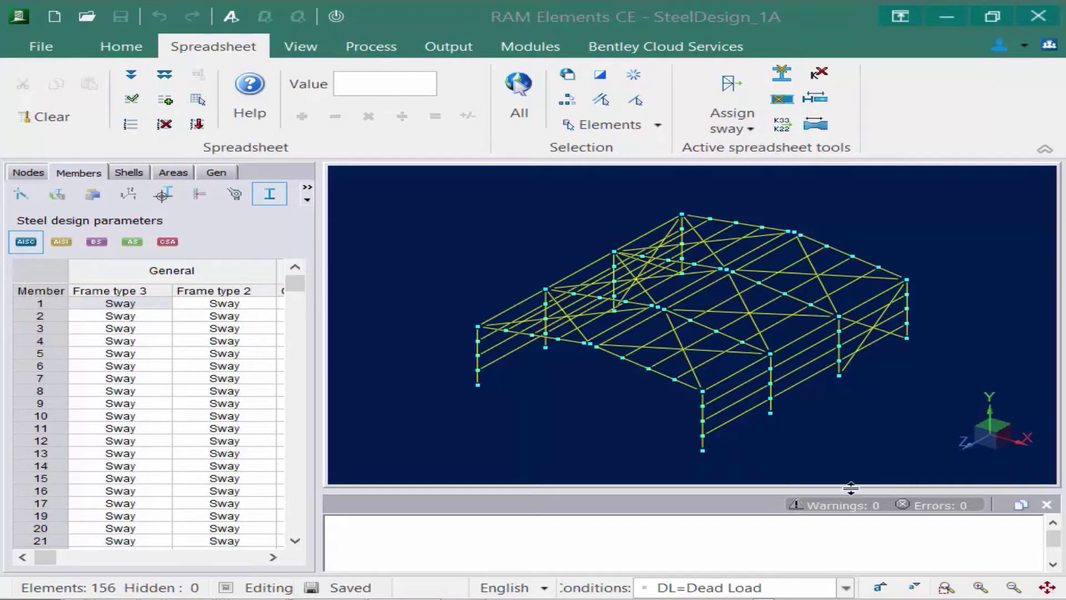
click(703, 414)
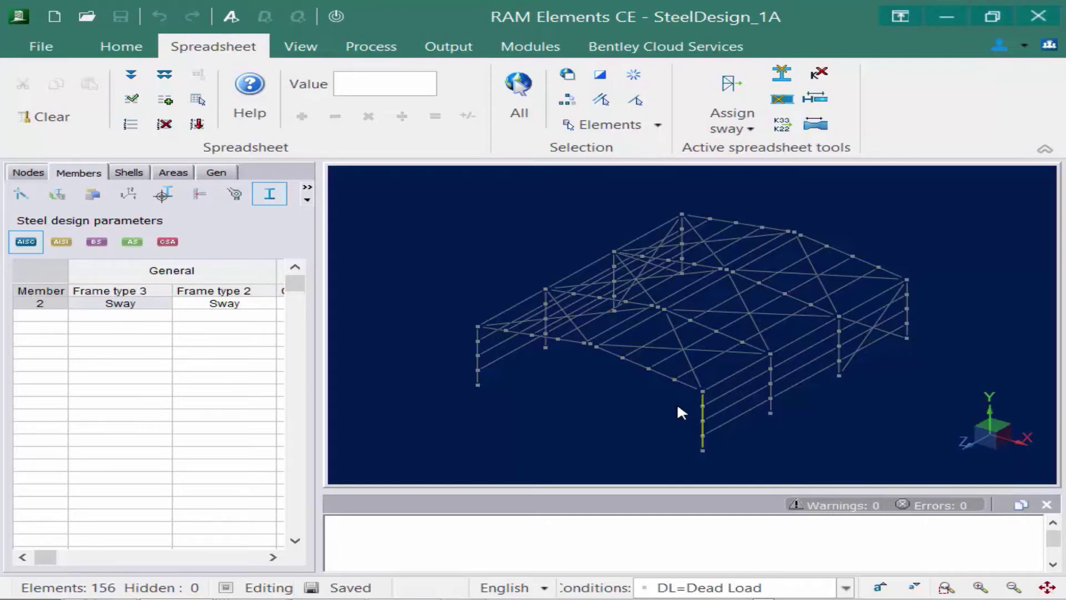
mouse_move(705, 417)
click(568, 100)
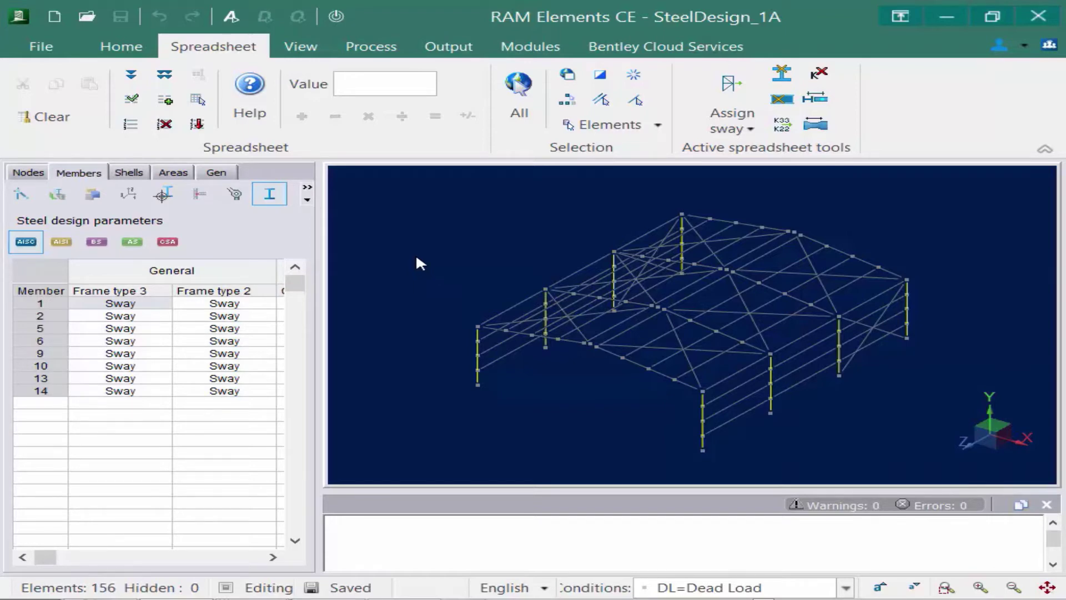
click(300, 49)
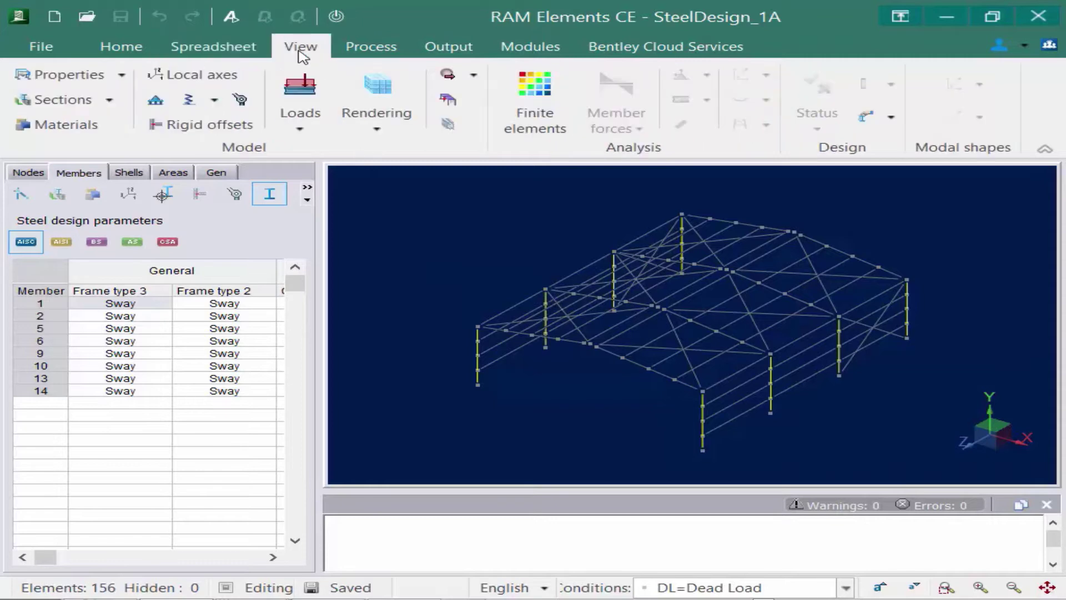
click(178, 77)
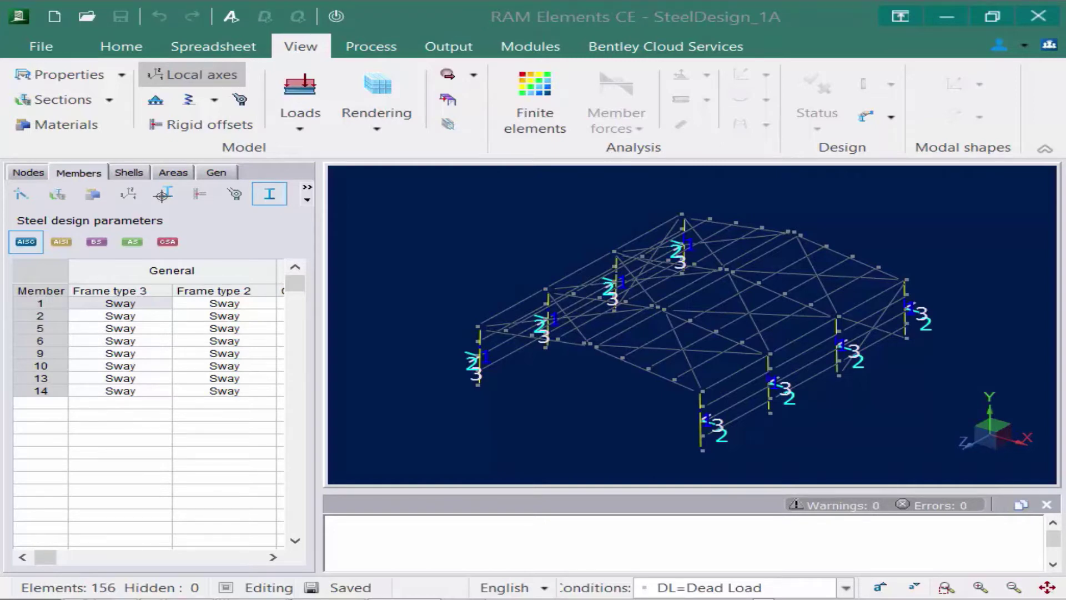
- Examine the columns' AISC force amplification, bending and compression parameters, ending at the L33 and L22 unbraced lengths
click(273, 557)
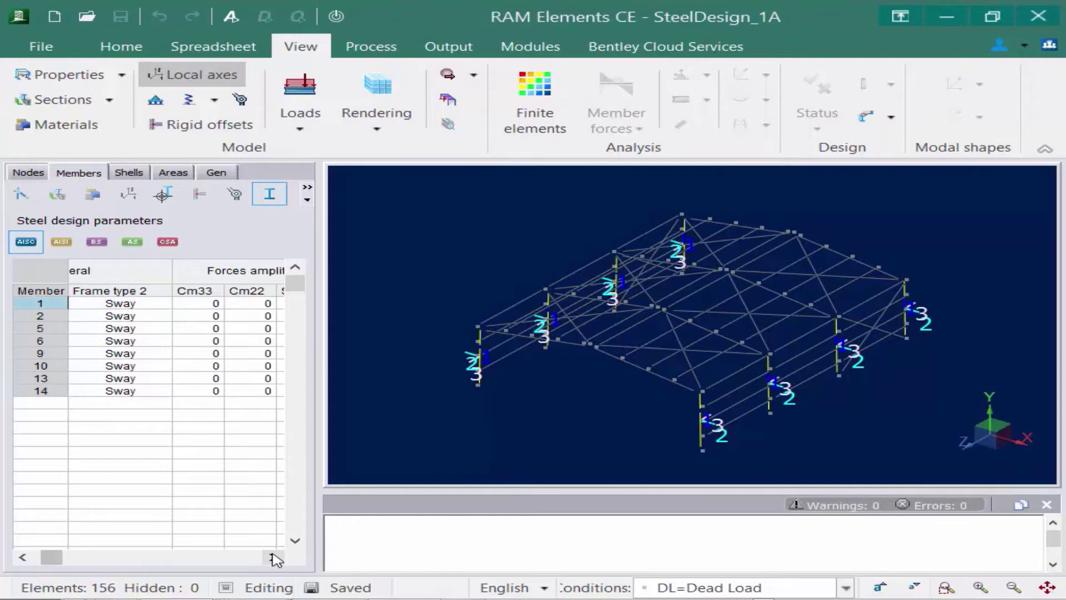
click(273, 557)
click(272, 557)
click(272, 557)
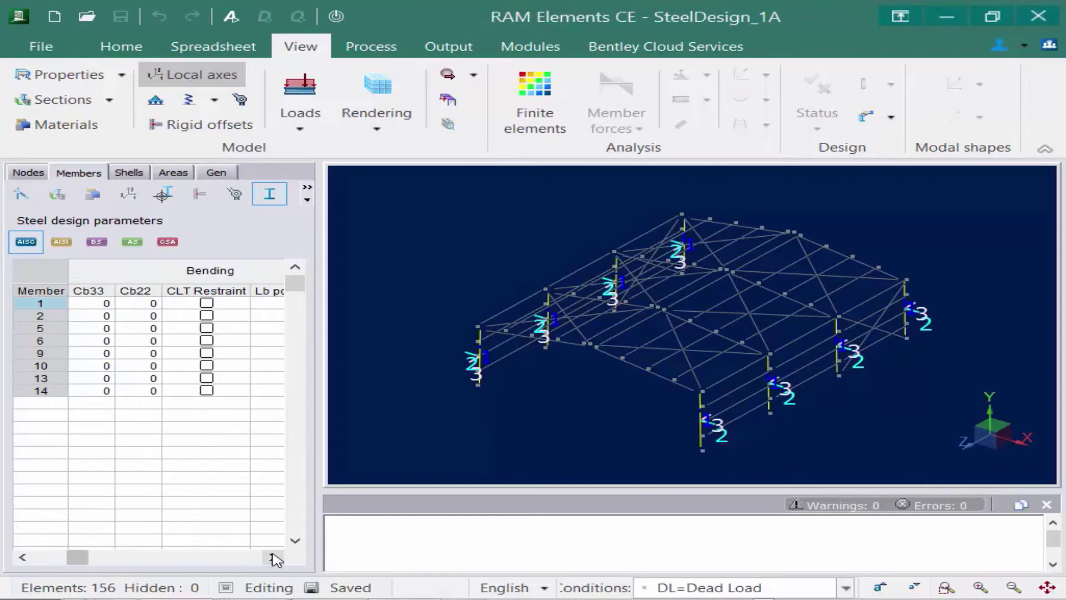
click(274, 559)
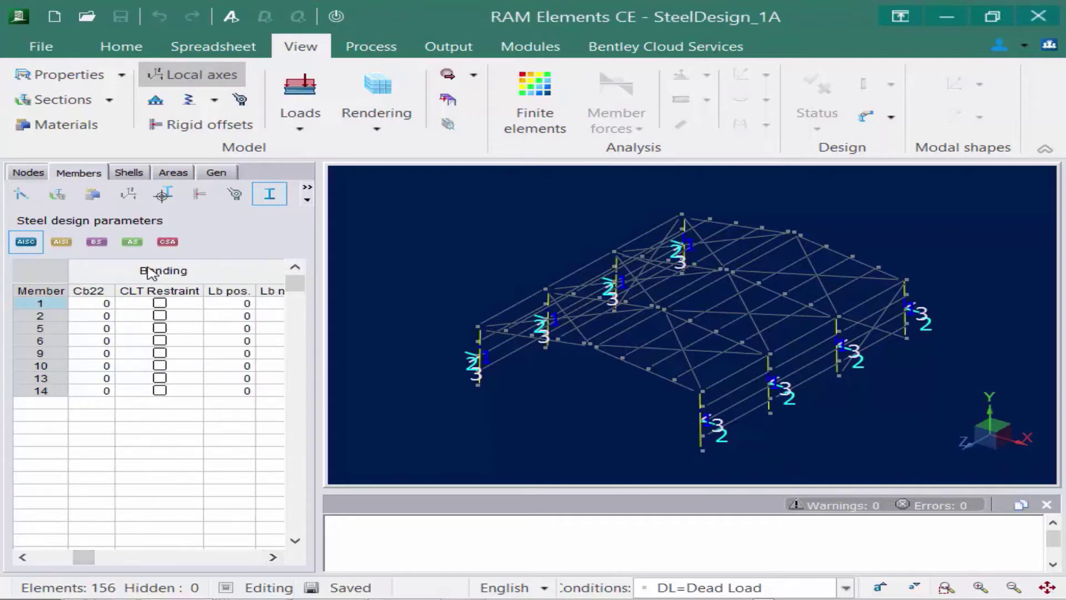
click(273, 557)
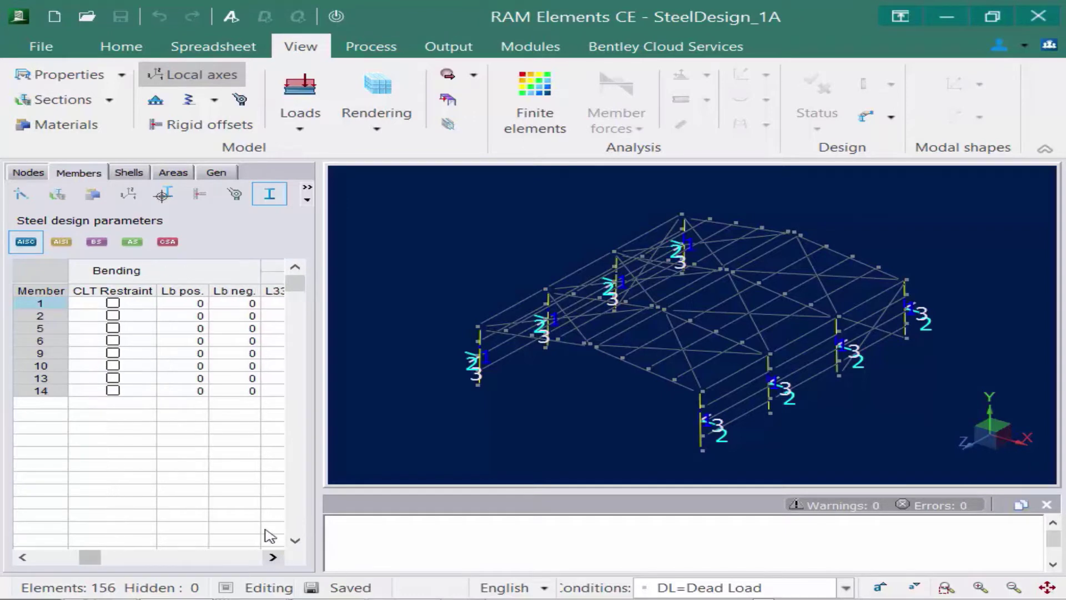
click(273, 557)
click(273, 557)
click(273, 557)
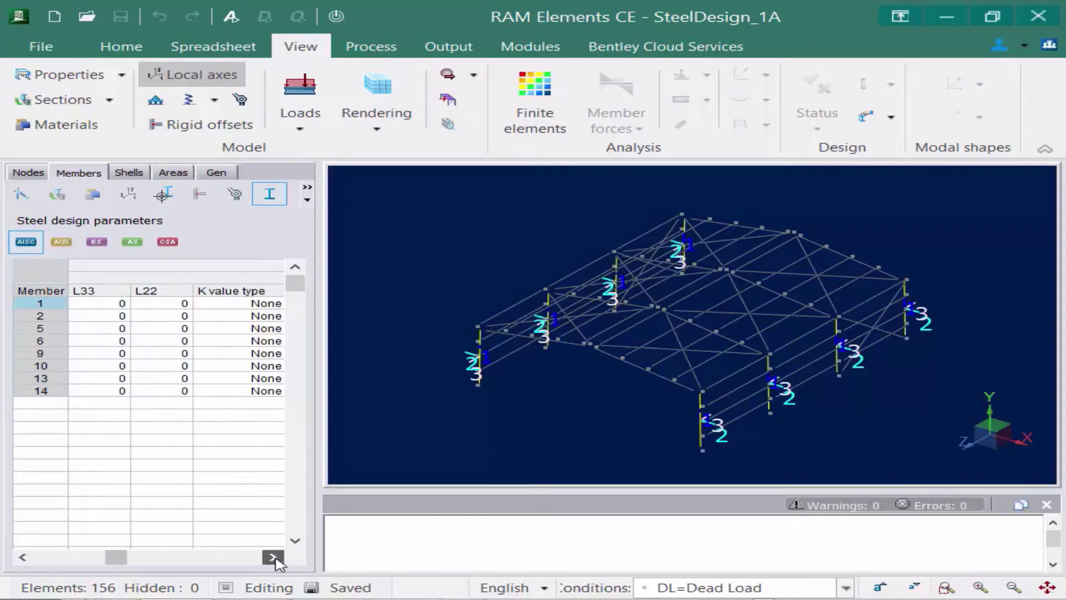
click(272, 557)
click(272, 557)
click(273, 557)
click(272, 557)
click(273, 557)
click(273, 557)
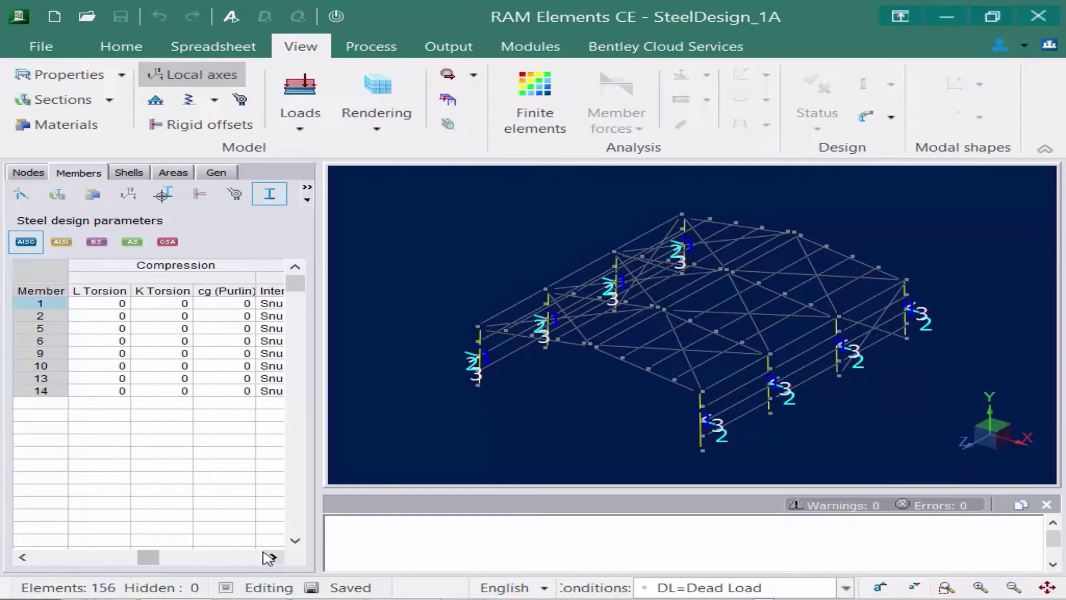
click(22, 557)
click(23, 557)
click(22, 557)
click(22, 557)
click(22, 557)
click(22, 557)
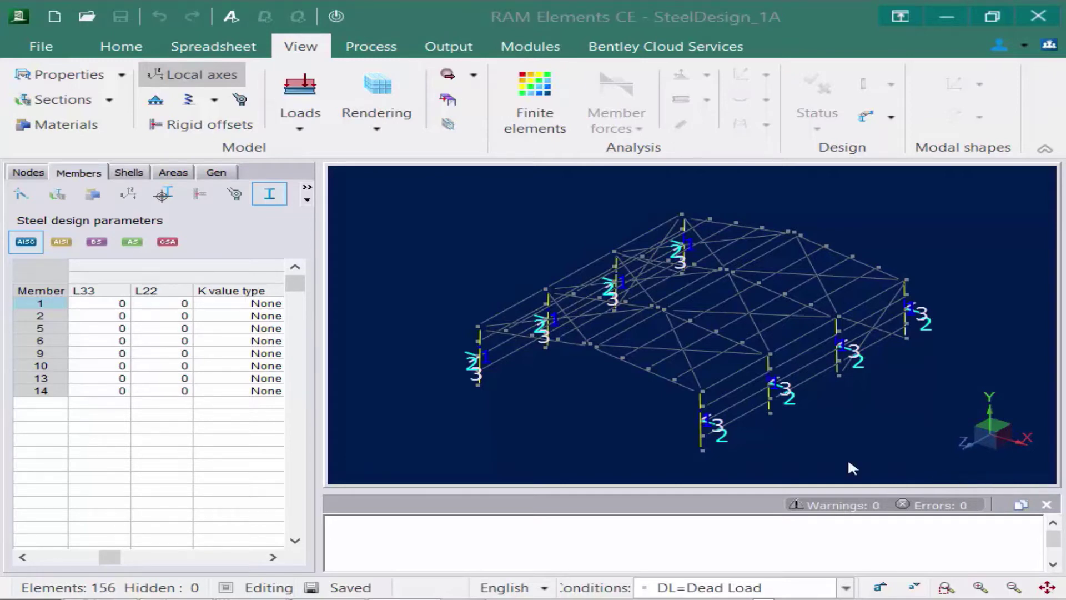
- Assign restraints to the selected columns at a fixed L22 distance of 5 ft and inspect the full L22 entries
click(187, 48)
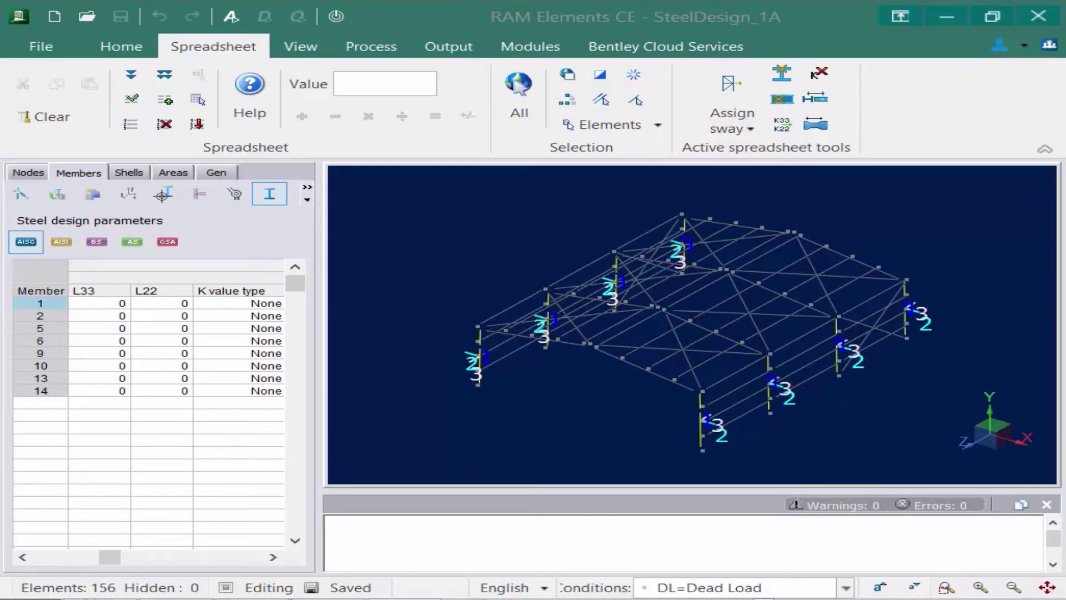
click(782, 100)
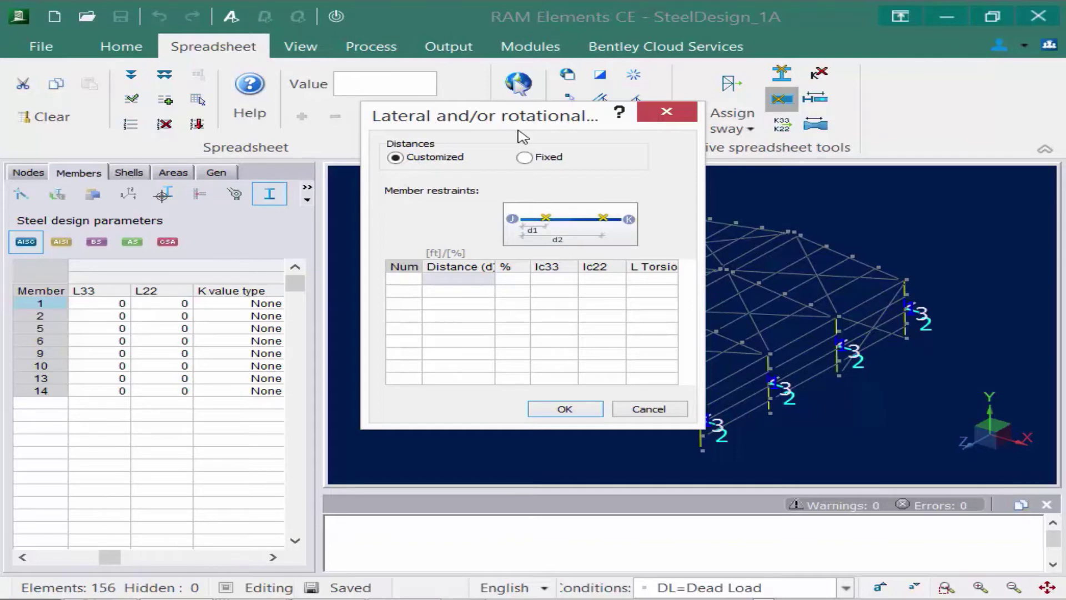
click(524, 157)
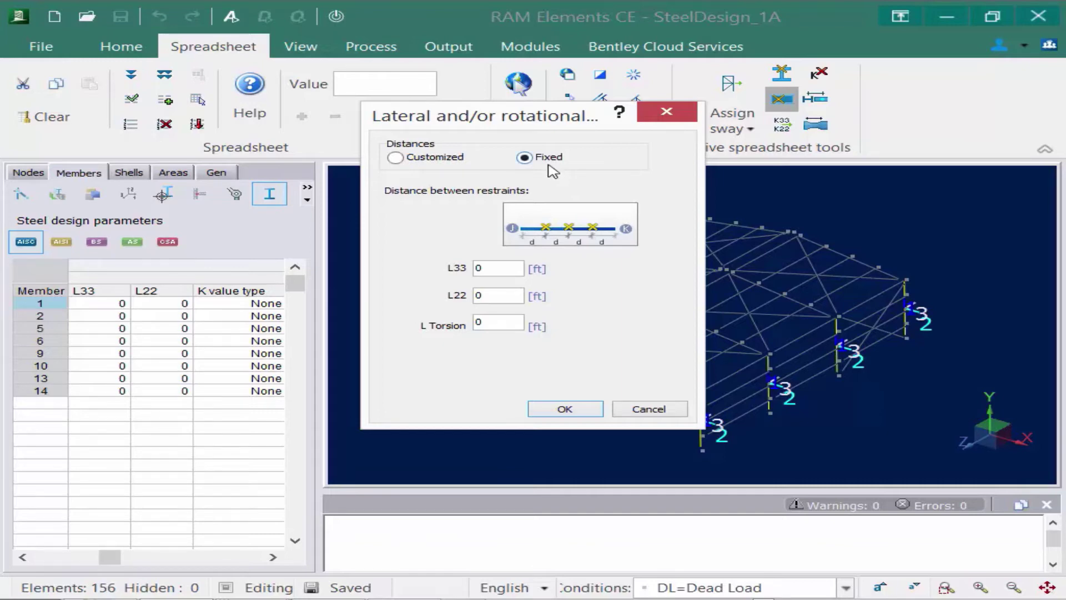
drag(485, 295, 451, 296)
text(5)
click(550, 414)
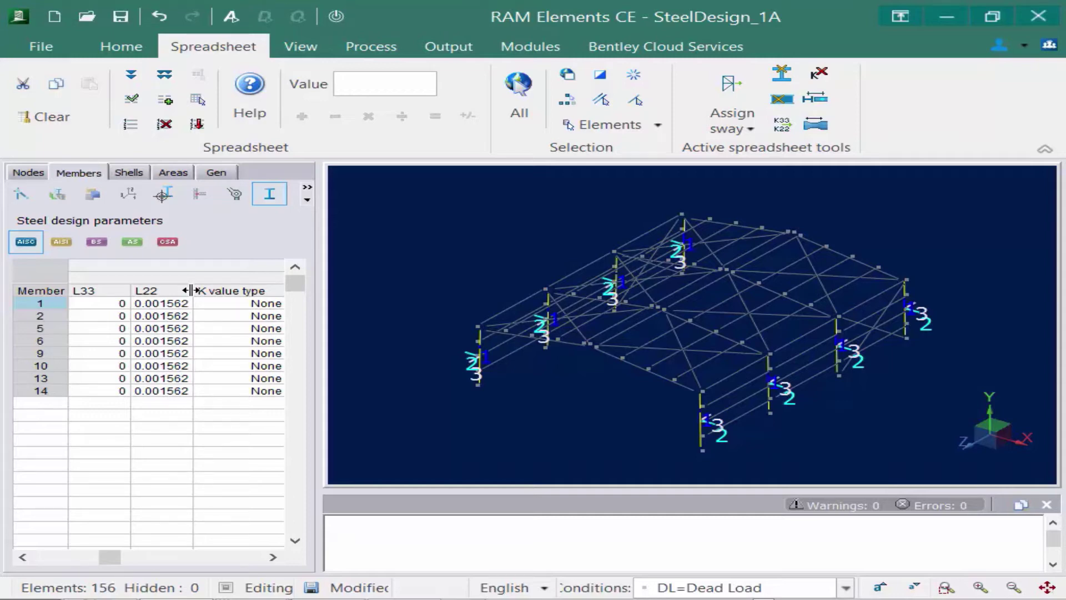
drag(191, 290, 259, 297)
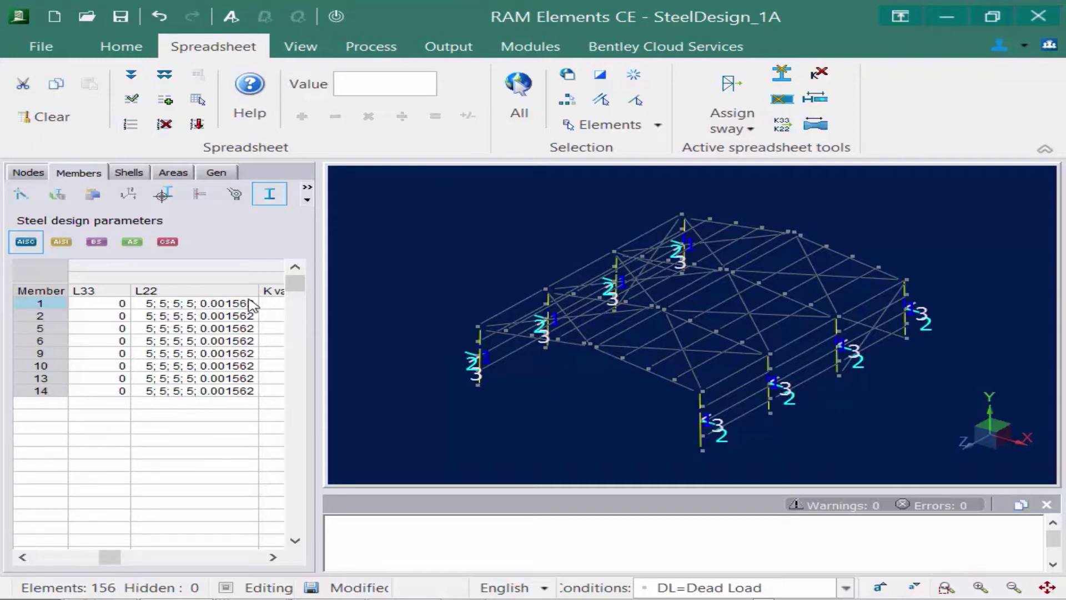
drag(257, 288, 206, 289)
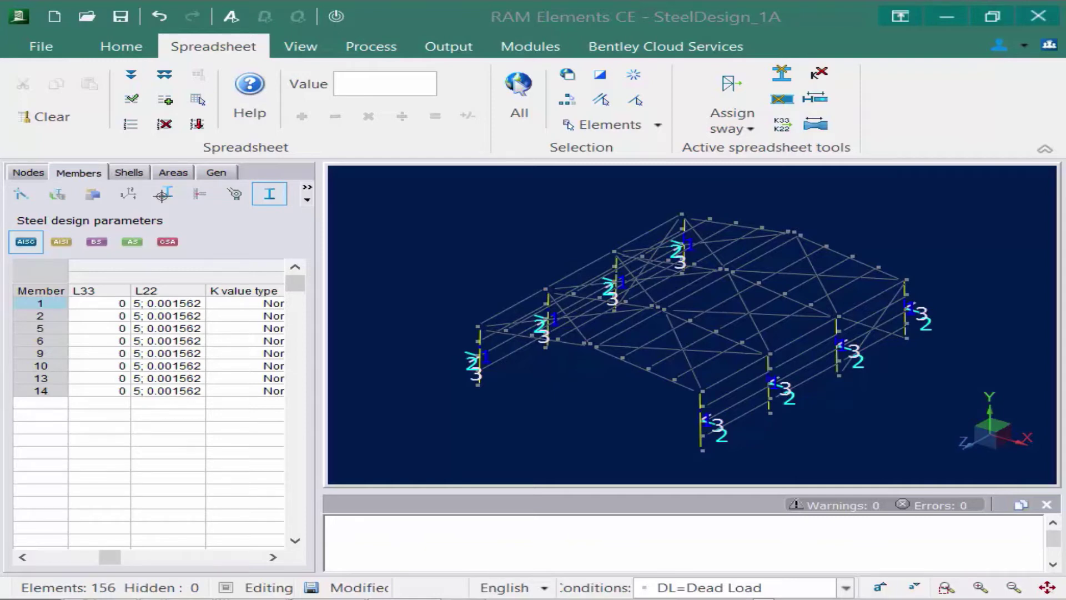
- Select all the roof rafters and add three purlins of the front bay to the selection to compare their local axes
click(634, 366)
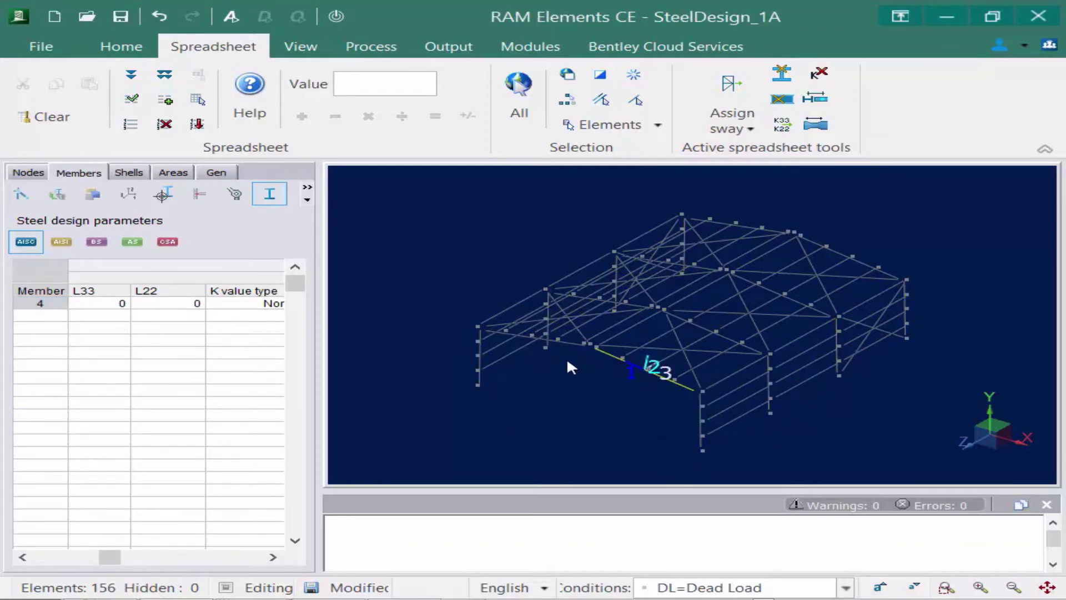
click(569, 99)
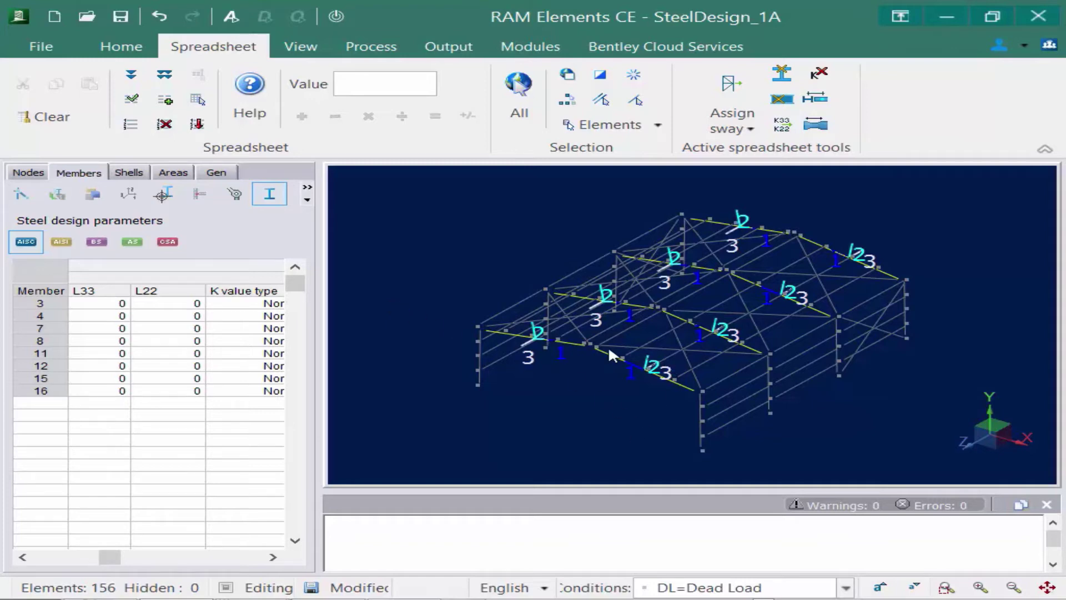
scroll(612, 385, up, 10)
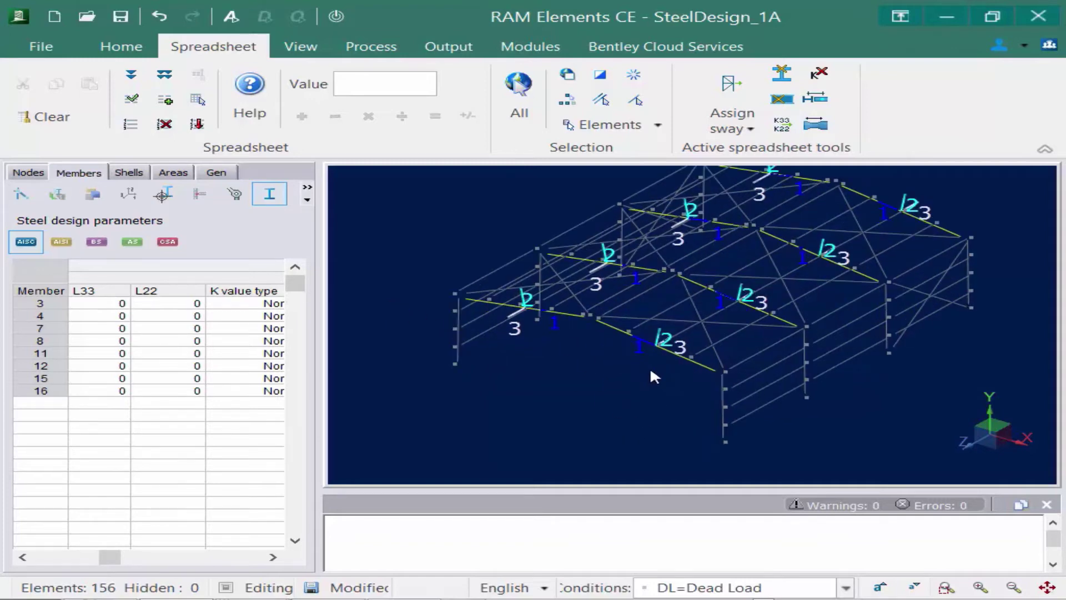
scroll(785, 325, up, 2)
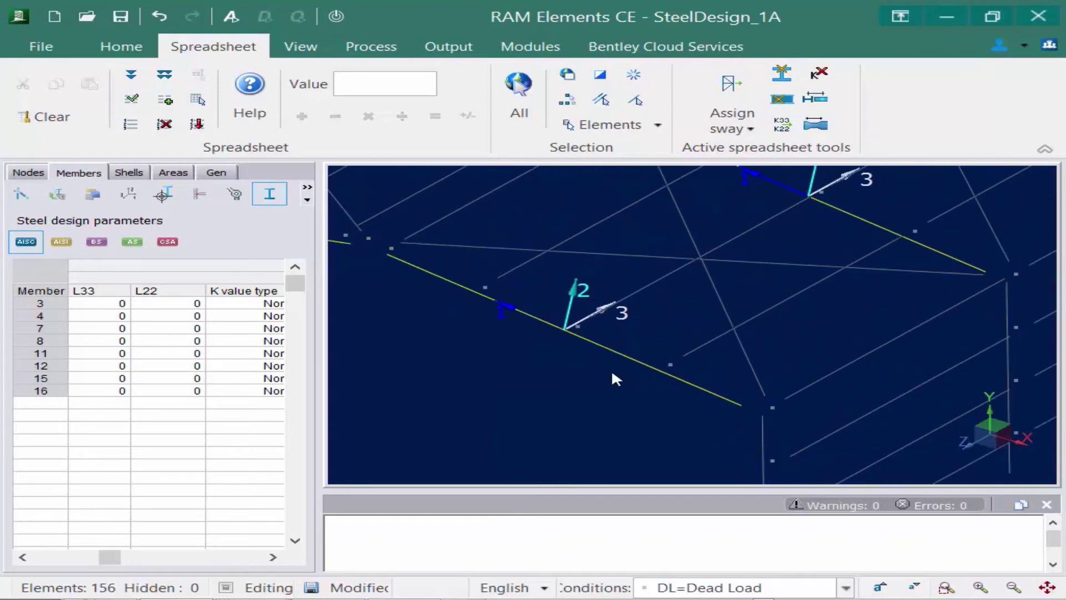
click(689, 346)
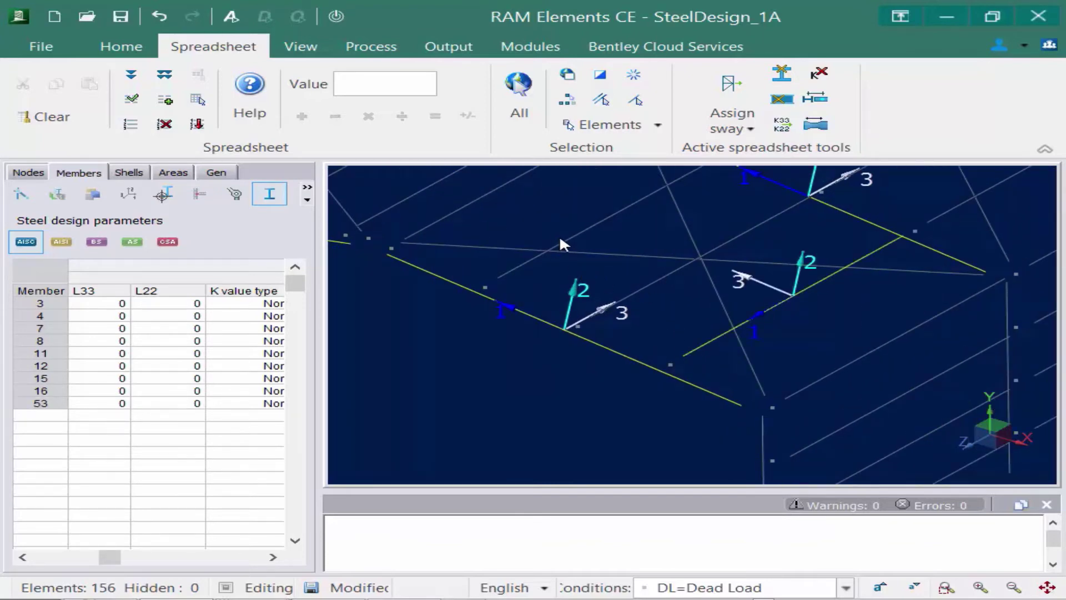
click(563, 237)
click(648, 282)
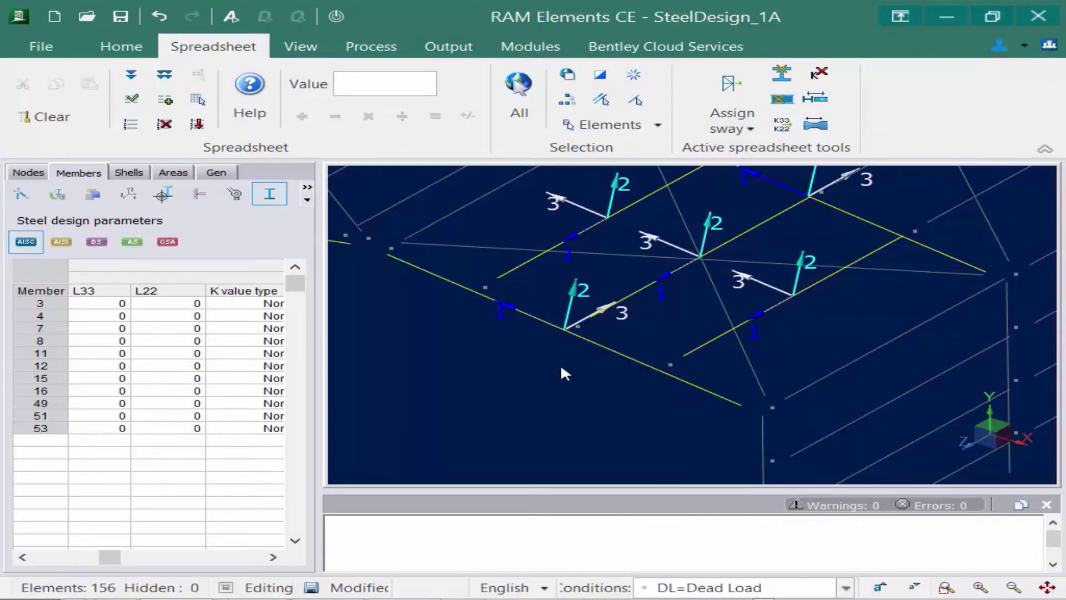
- Inspect the selected rafters and purlins as rendered sections without local axes, and return to the line display
click(301, 48)
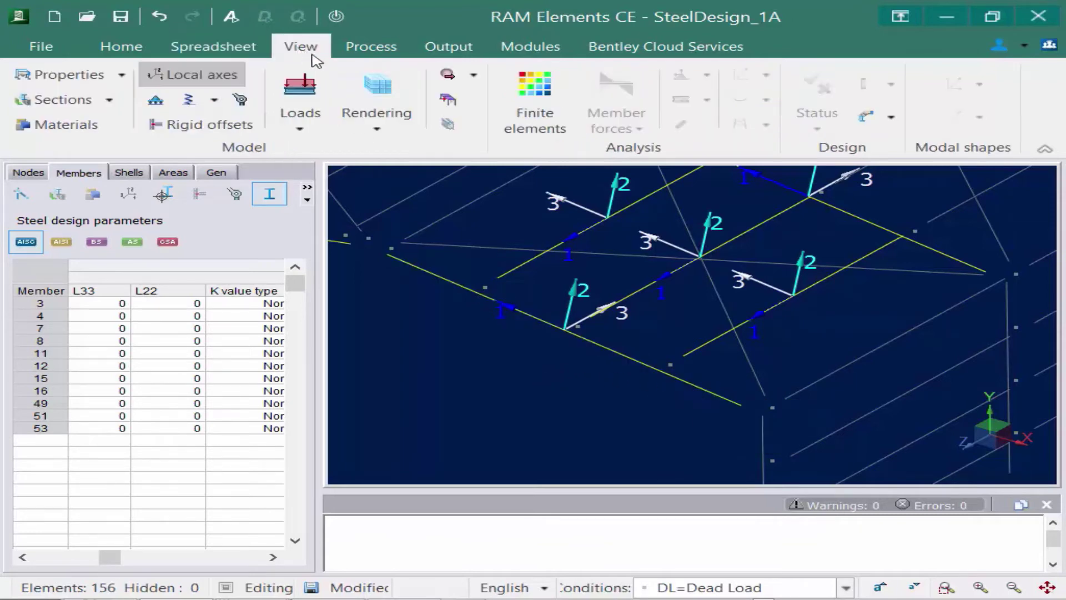
click(376, 89)
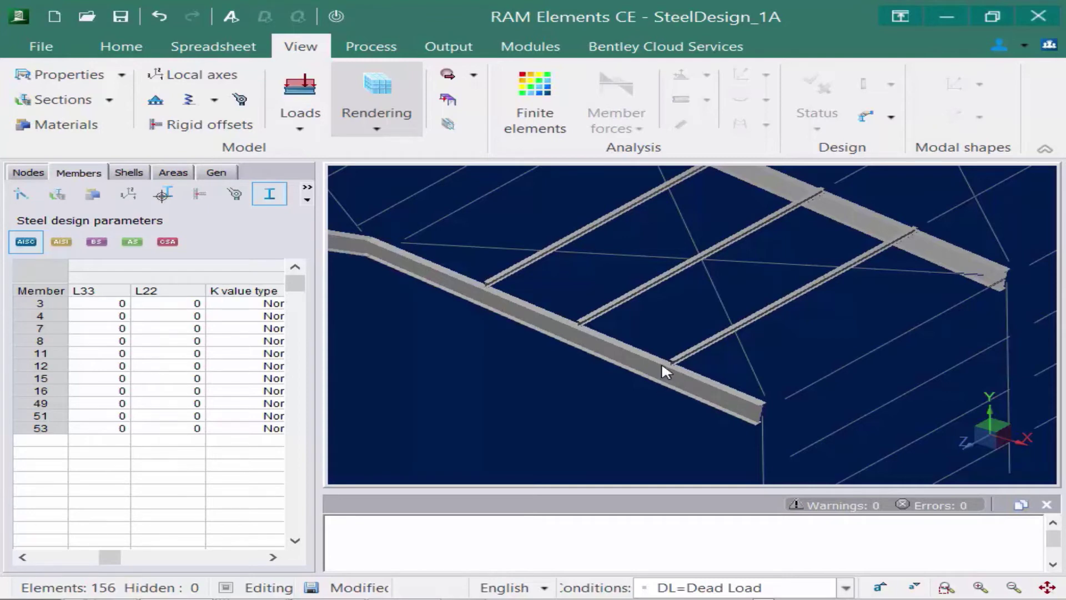
click(377, 92)
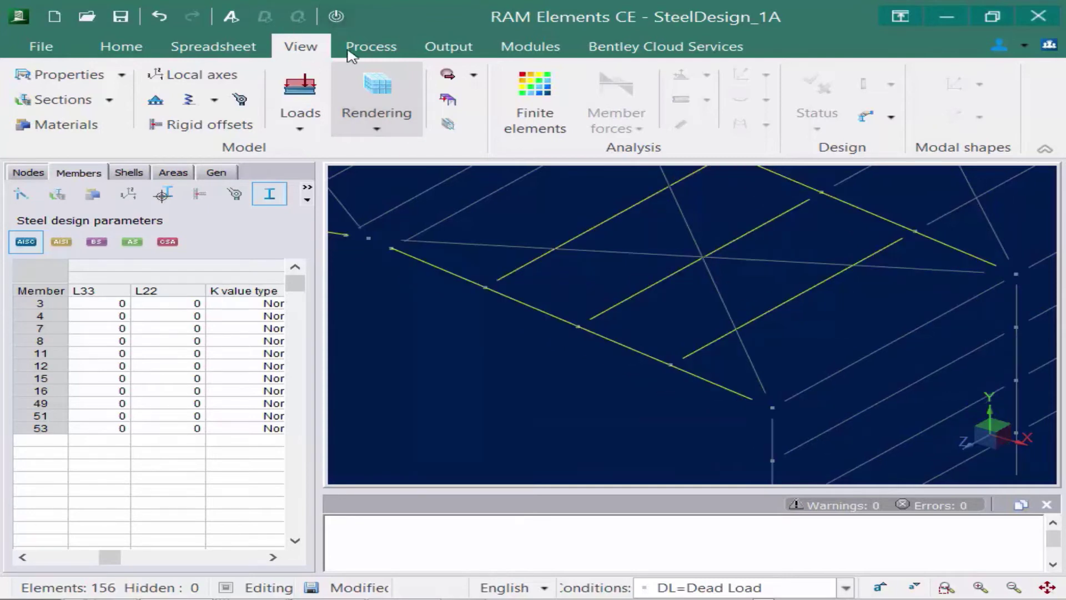
- Select only the roof rafters in all frames and show their Lb pos. and Lb neg. bending parameters
click(553, 317)
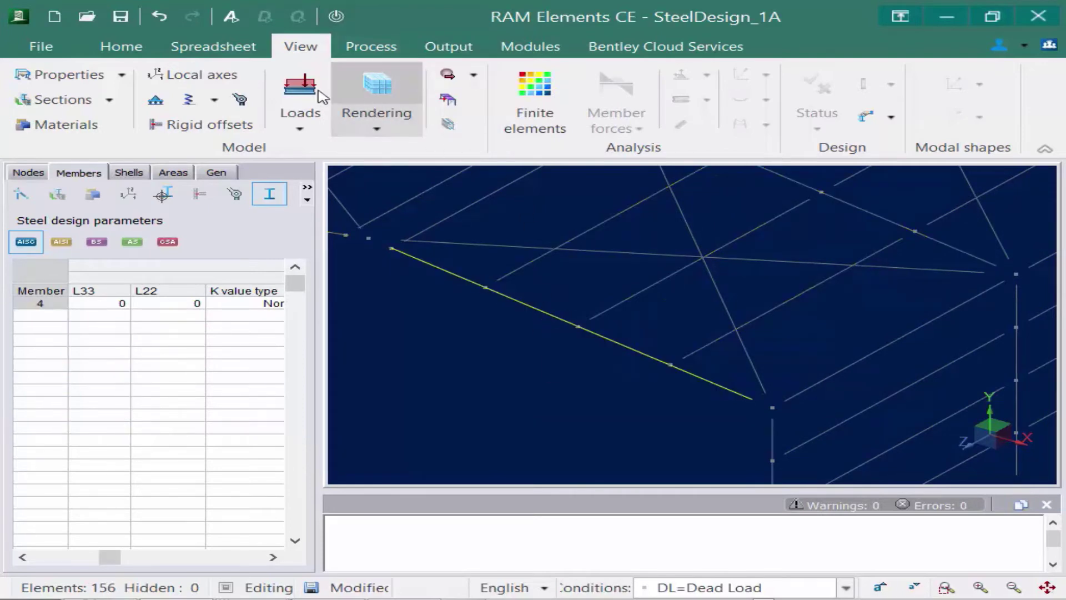
click(189, 50)
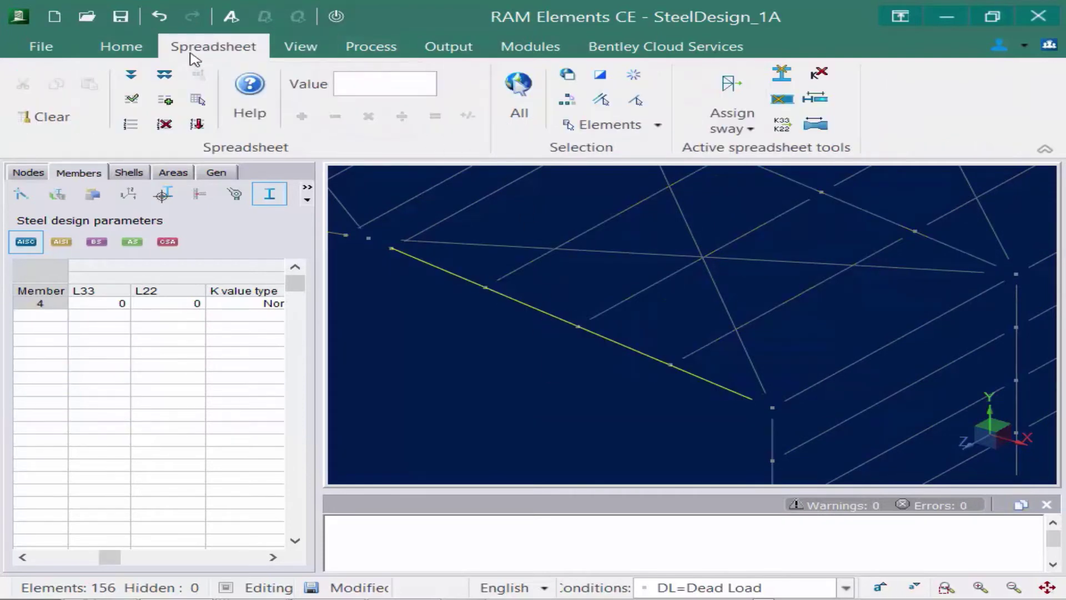
click(567, 103)
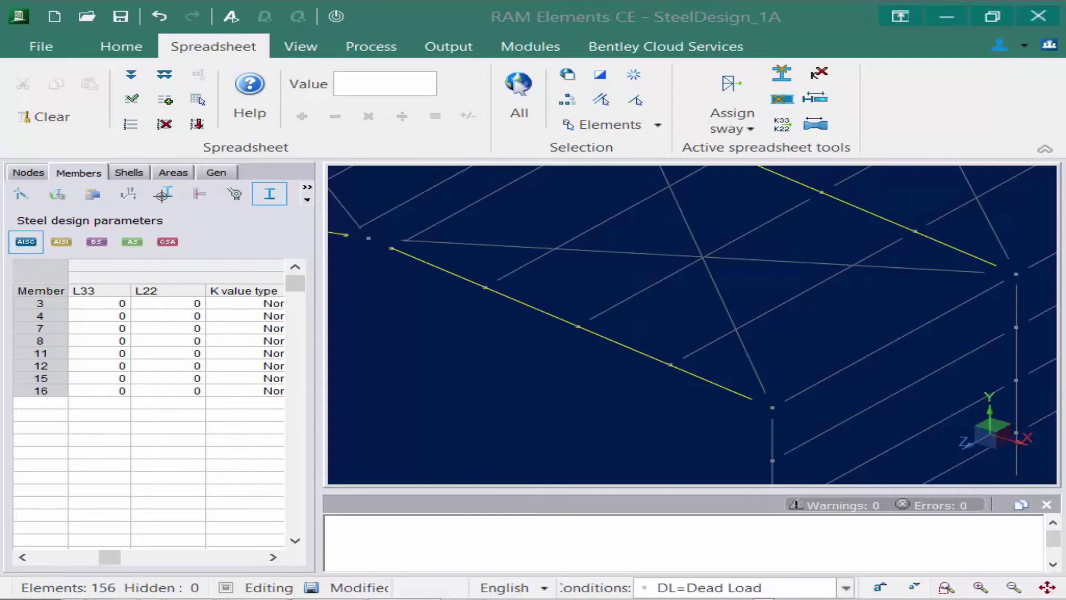
click(23, 557)
click(23, 557)
click(23, 556)
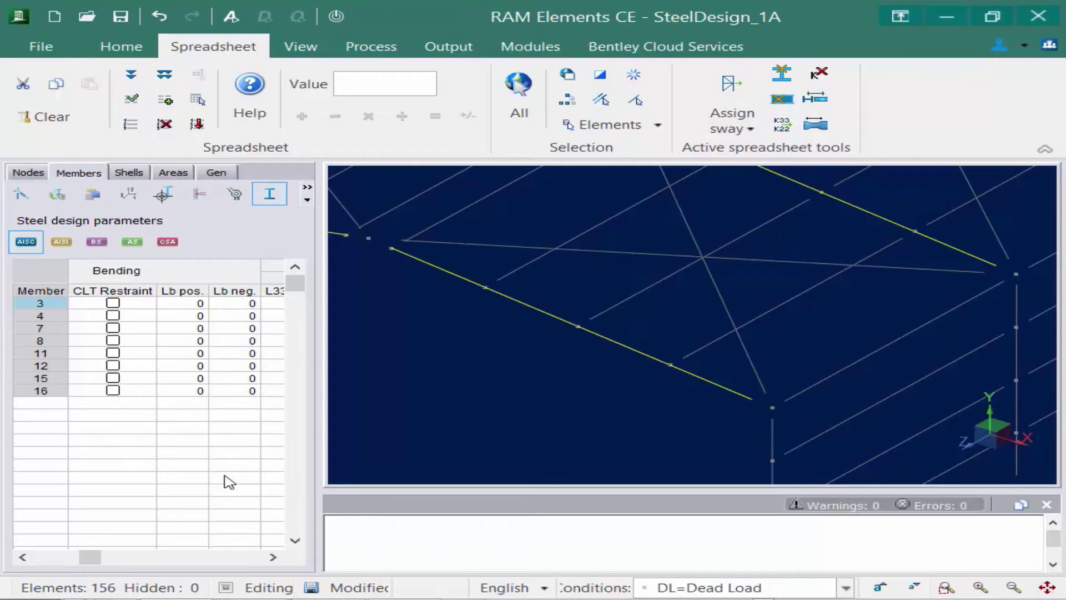
- Display the rafters' local axes and fit the whole structure in the view
click(299, 44)
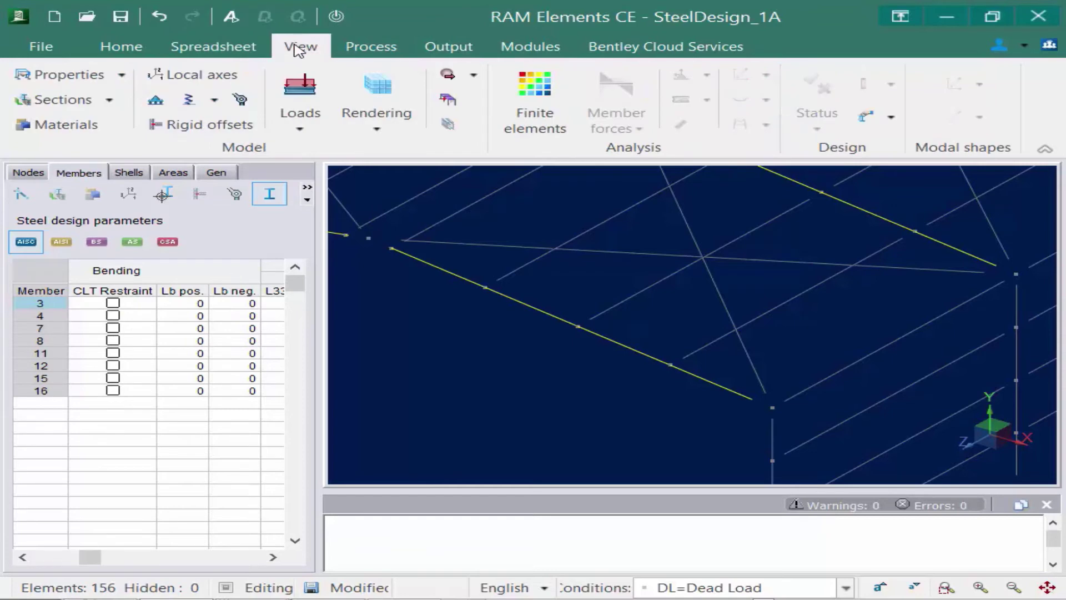
click(174, 76)
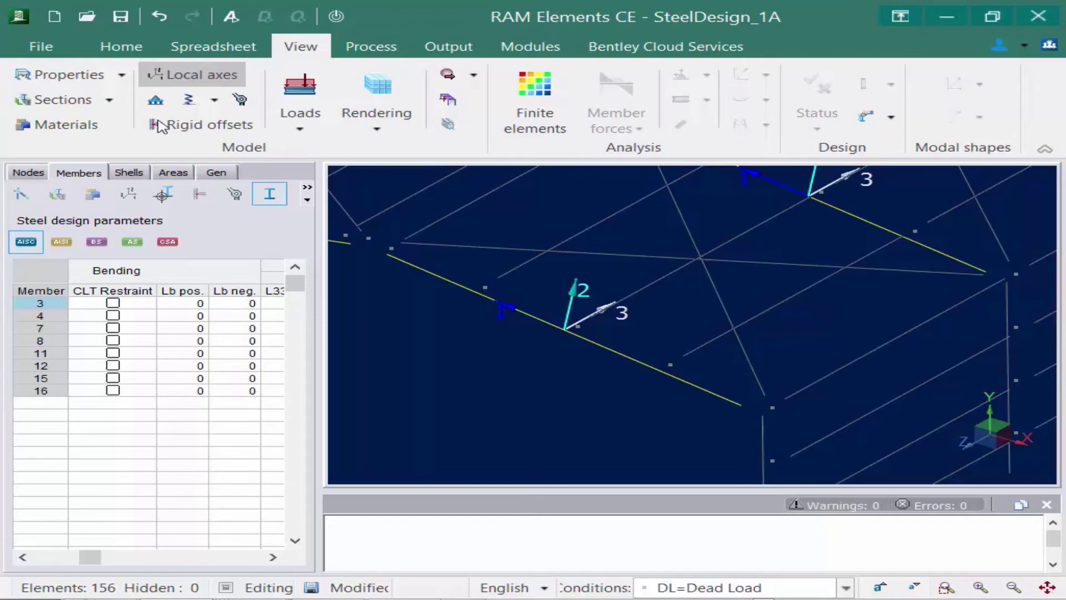
click(1043, 590)
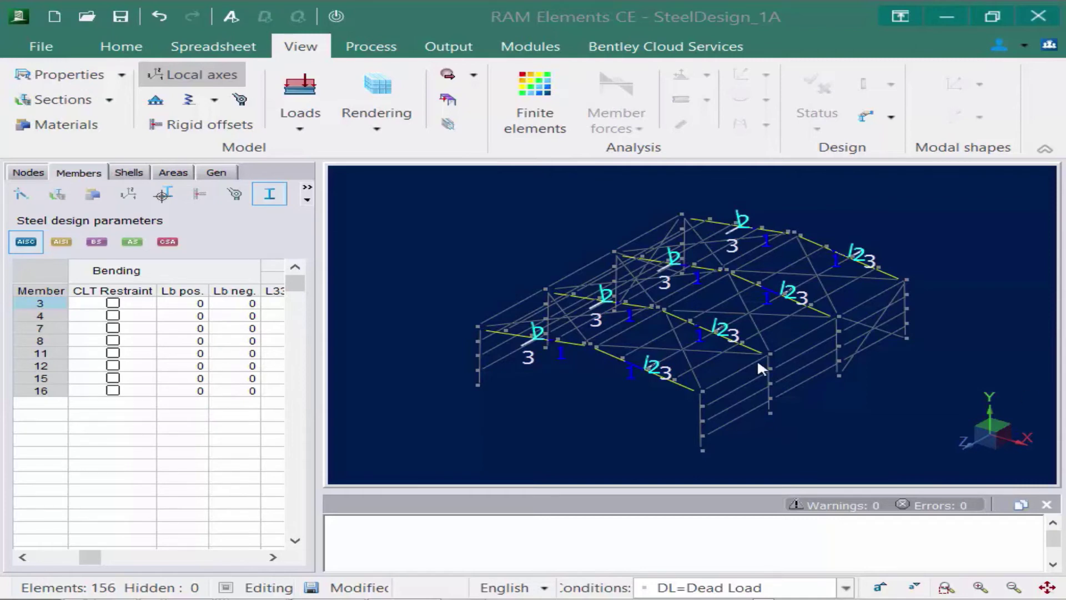
- Assign flange bracings to the selected roof rafters with a fixed distance between restraints of 7 ft on the positive side
click(217, 49)
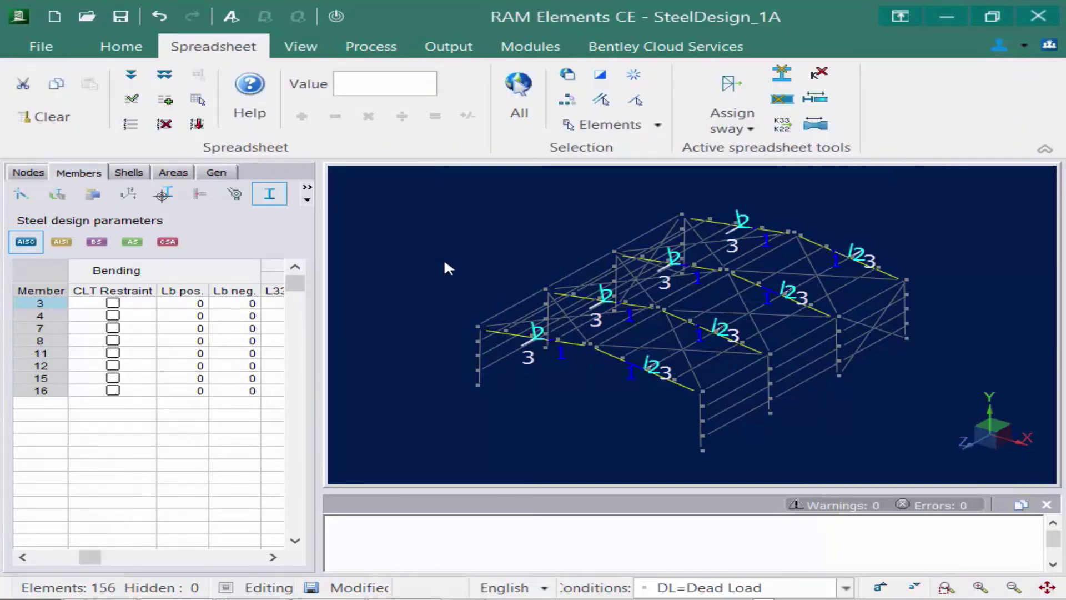
click(777, 77)
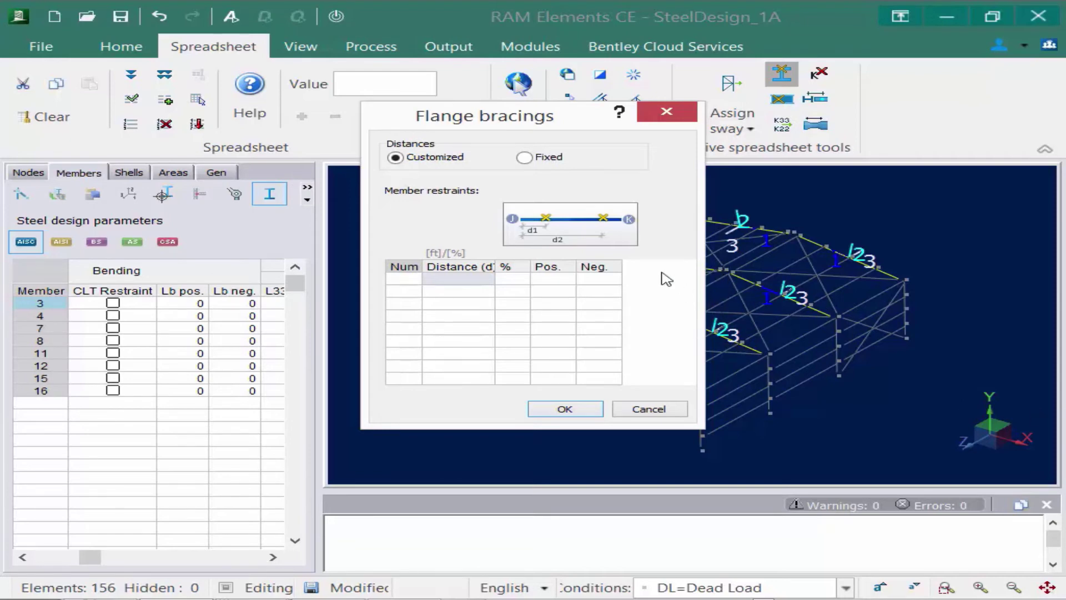
click(525, 158)
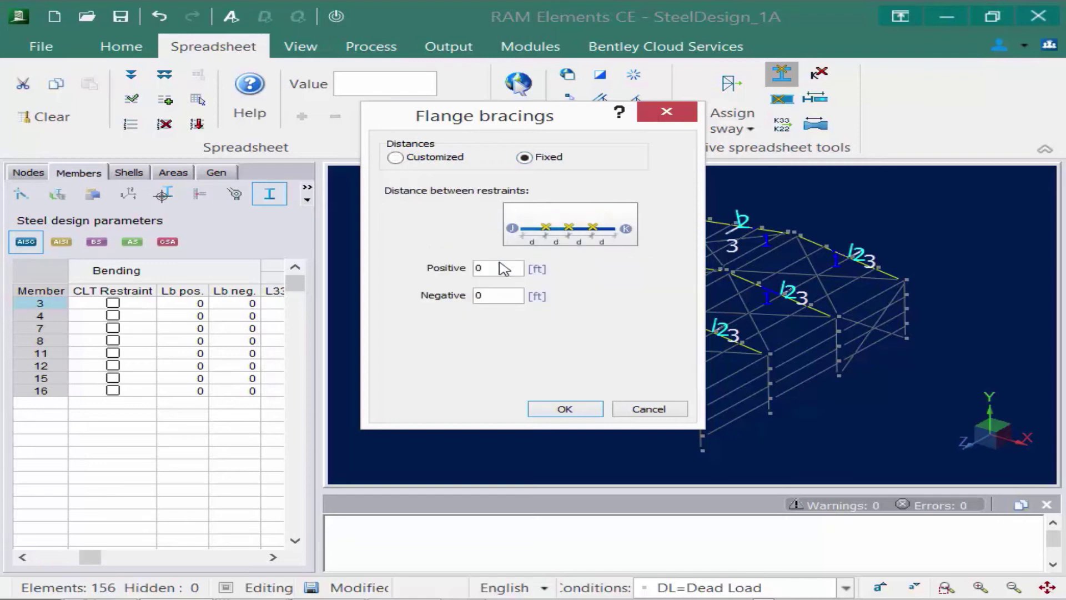
drag(500, 269, 421, 269)
text(7)
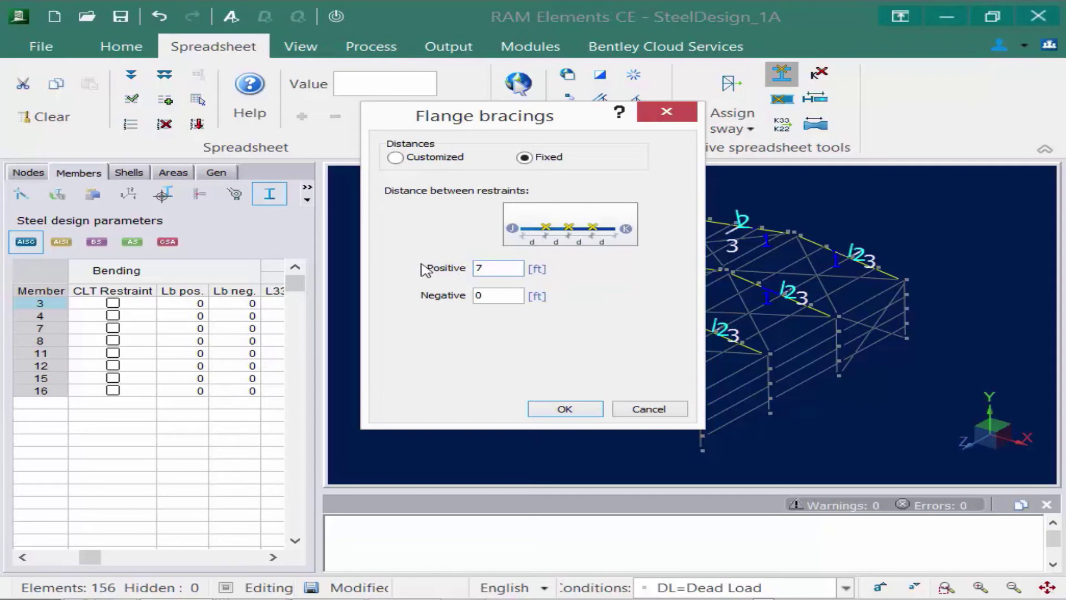
click(557, 410)
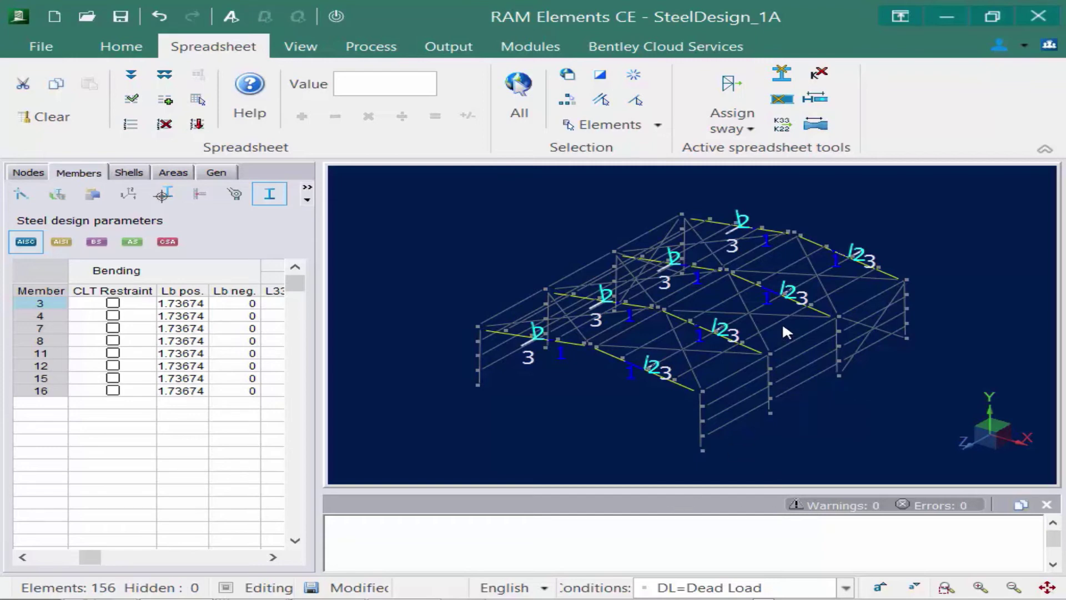
- Select all the W 6X9 roof purlins and enable CLT Restraint for every one in their AISC bending parameters
mouse_move(778, 326)
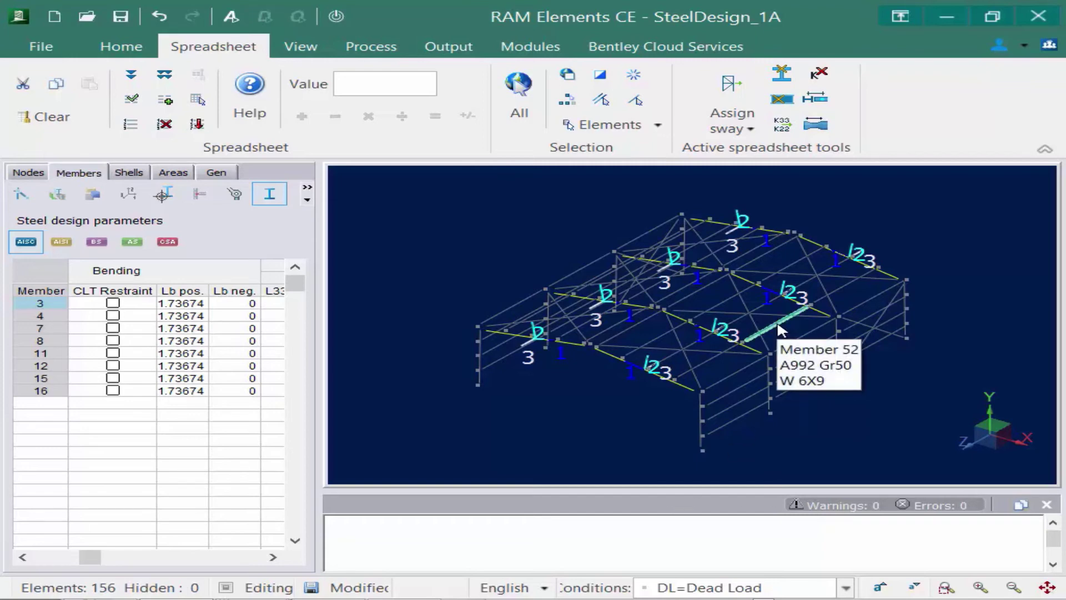
click(779, 329)
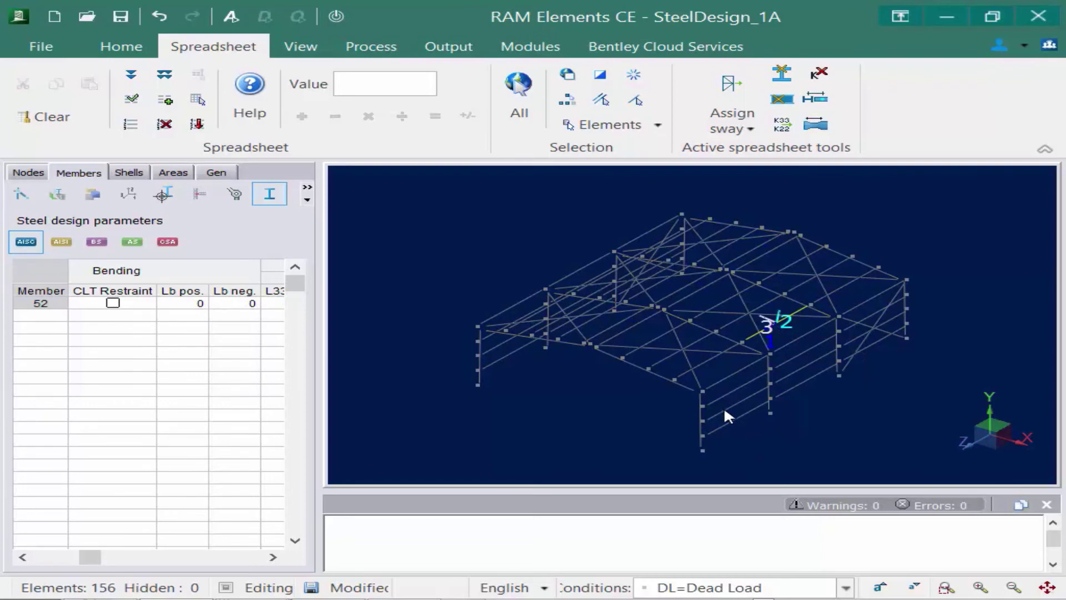
click(567, 100)
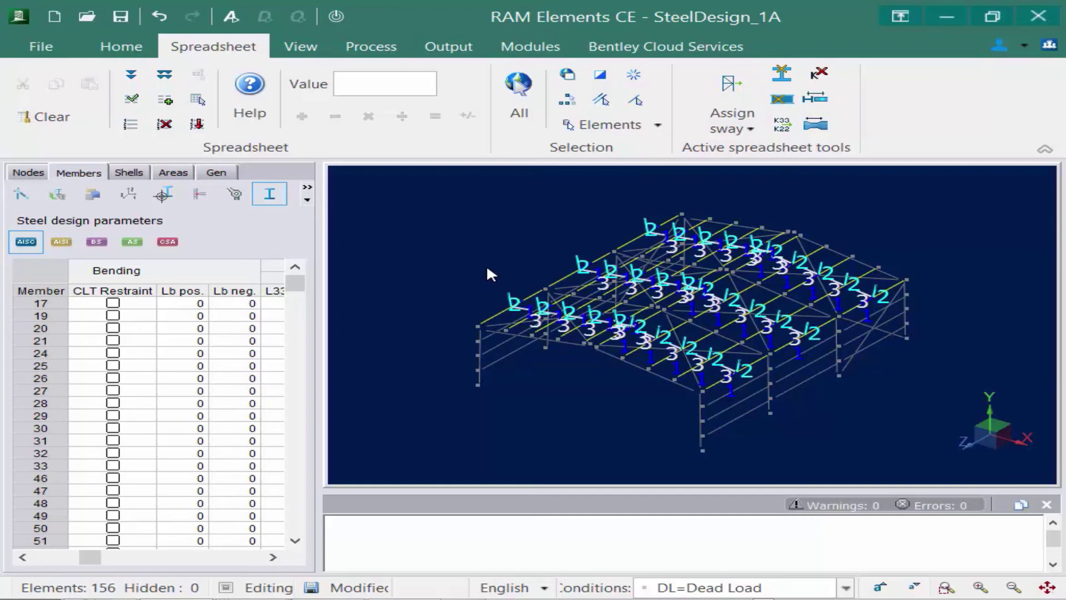
click(111, 303)
click(111, 304)
click(111, 304)
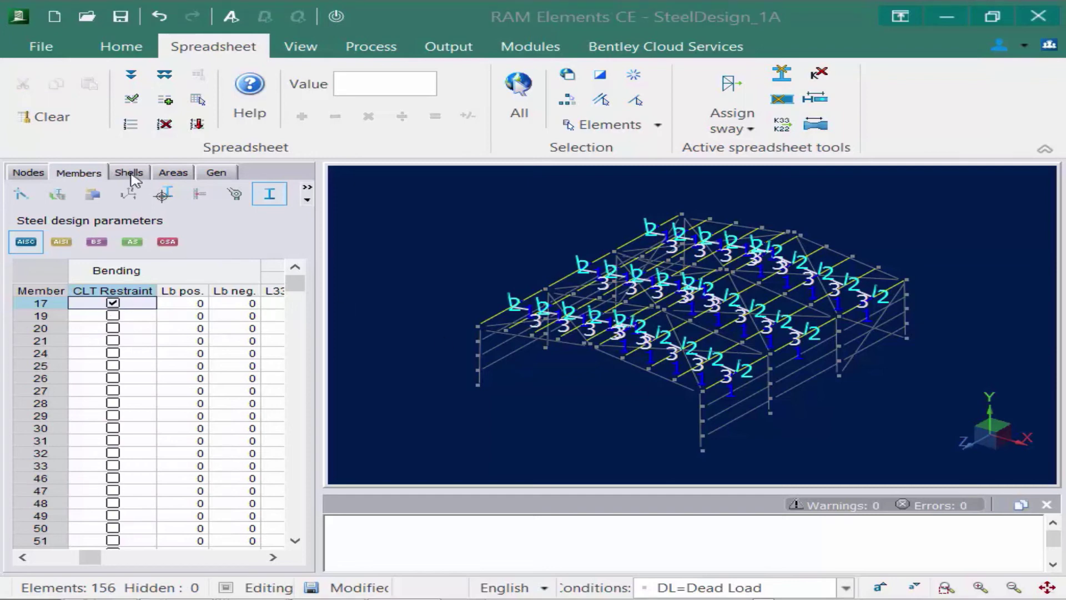
click(190, 50)
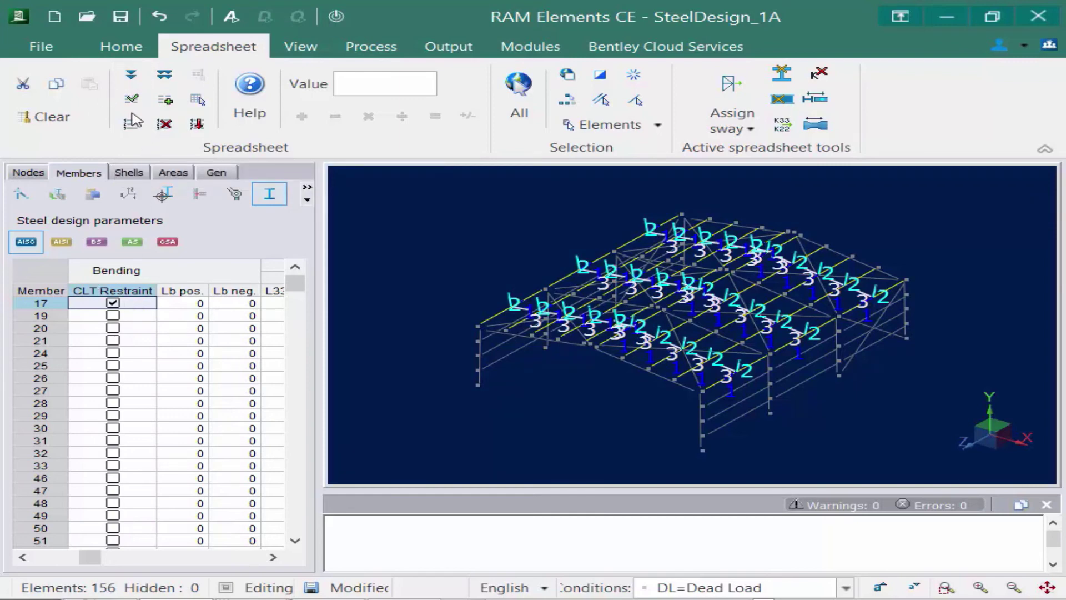
click(132, 79)
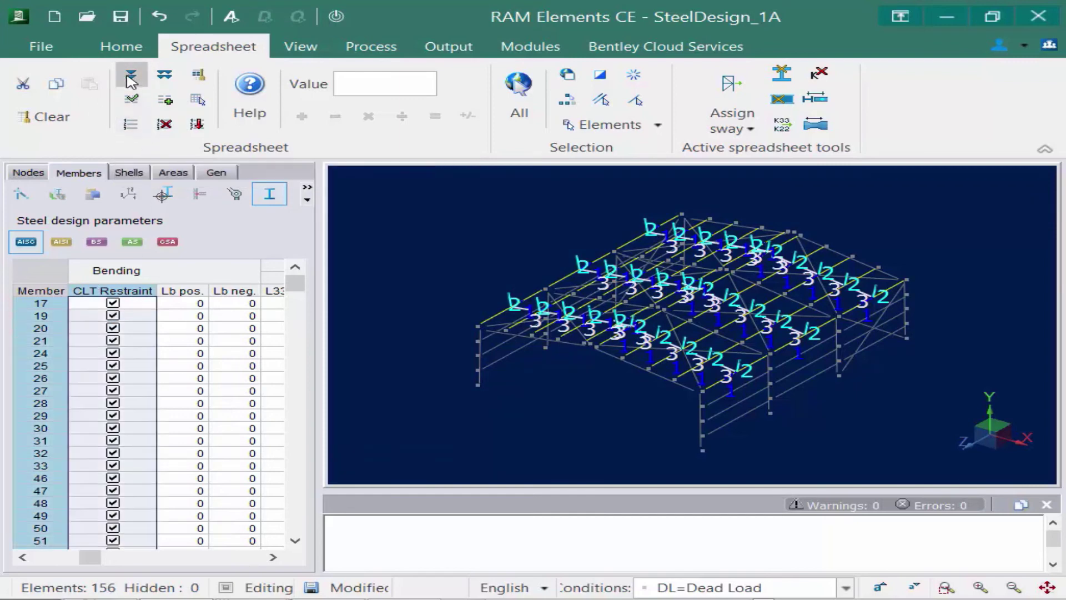
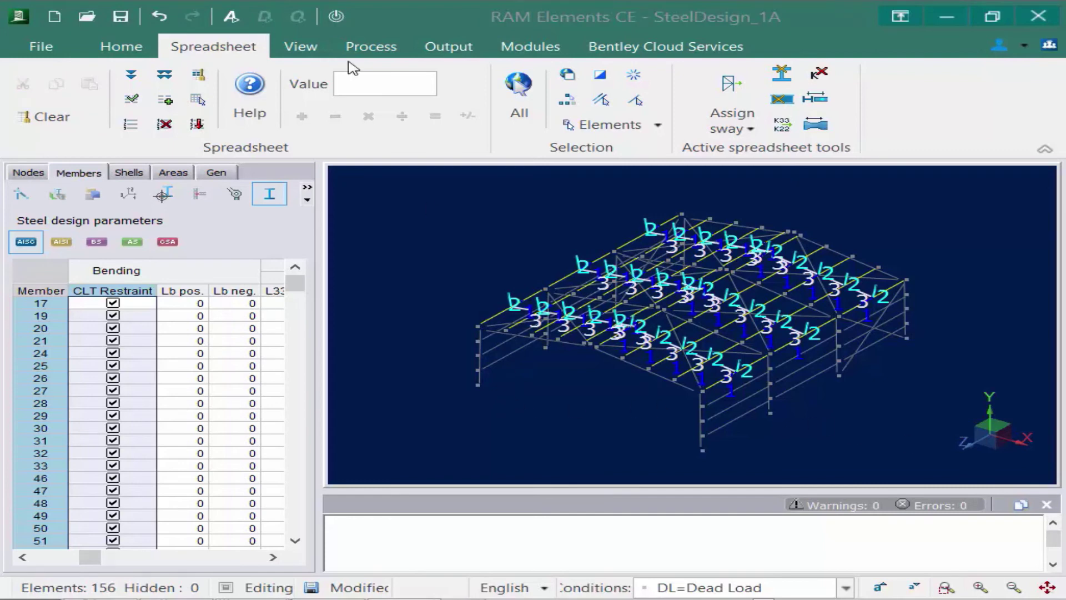
- Select only the cold-formed wall girts on both sides of the building and show their AISI steel design parameters
click(397, 252)
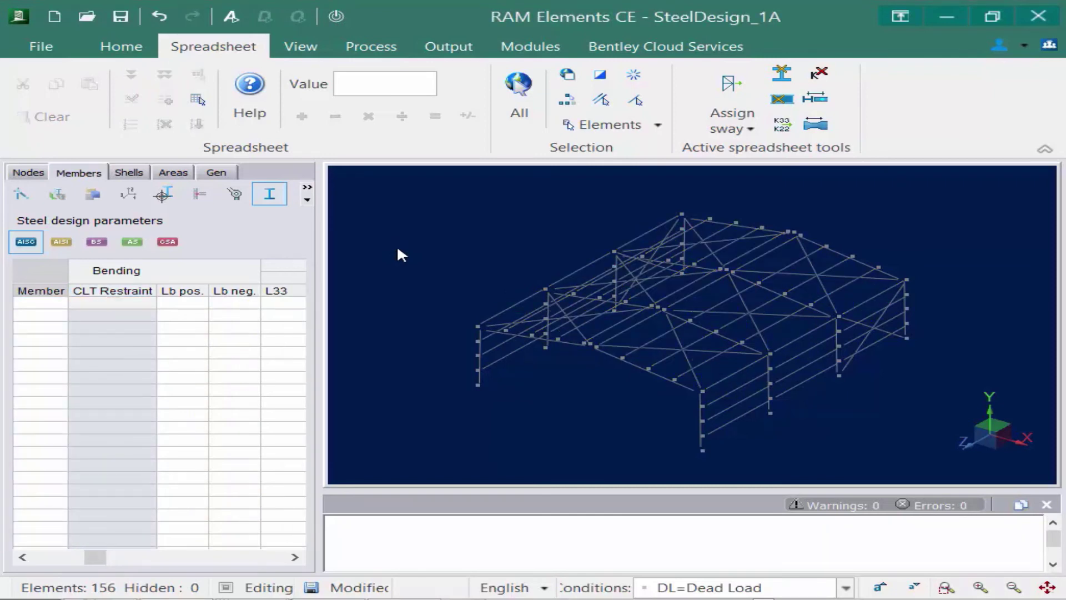
click(733, 389)
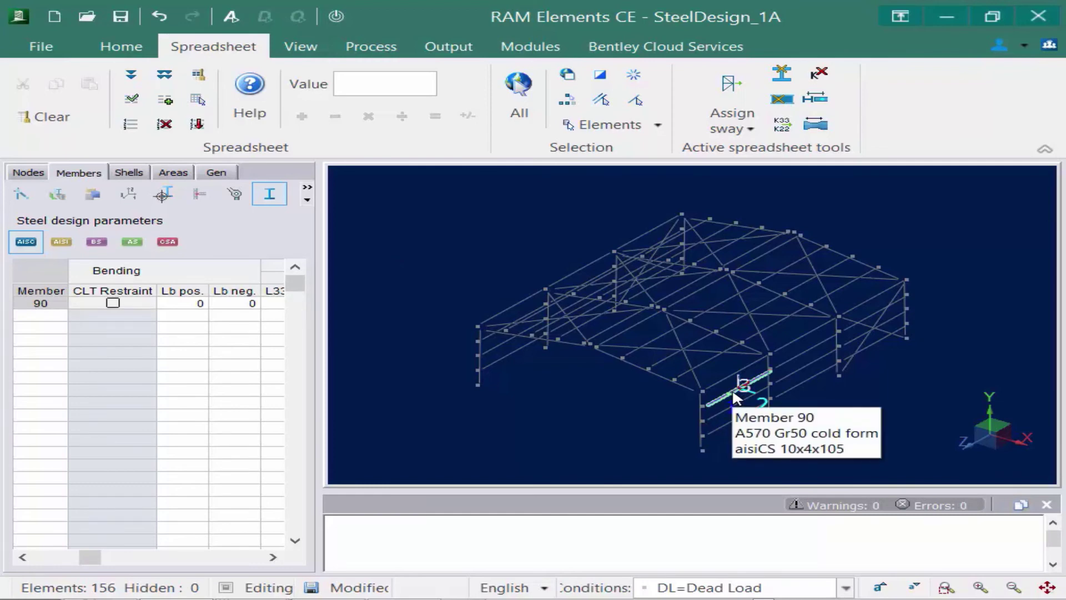
click(570, 103)
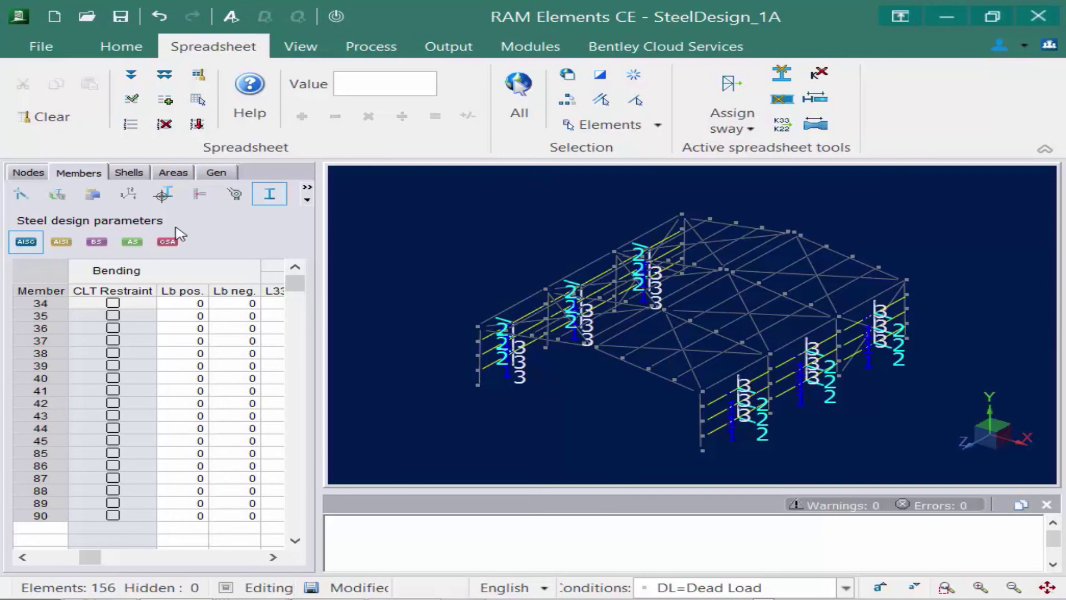
click(61, 244)
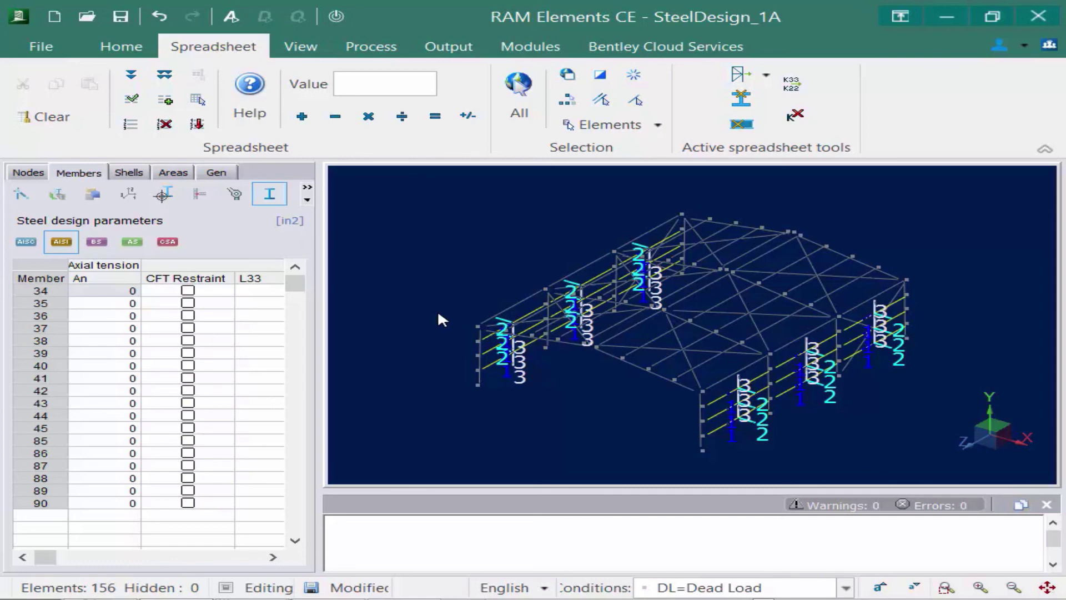
- Enable CLT Restraint for all the selected wall girts in the AISI design parameters
click(273, 557)
click(272, 557)
click(273, 557)
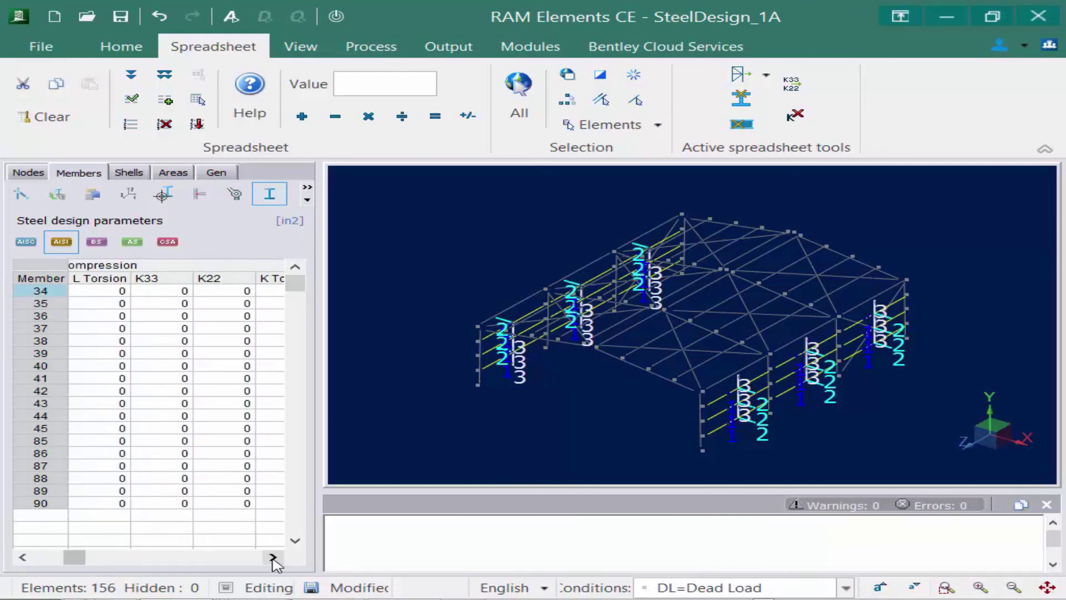
click(272, 557)
click(273, 557)
click(272, 557)
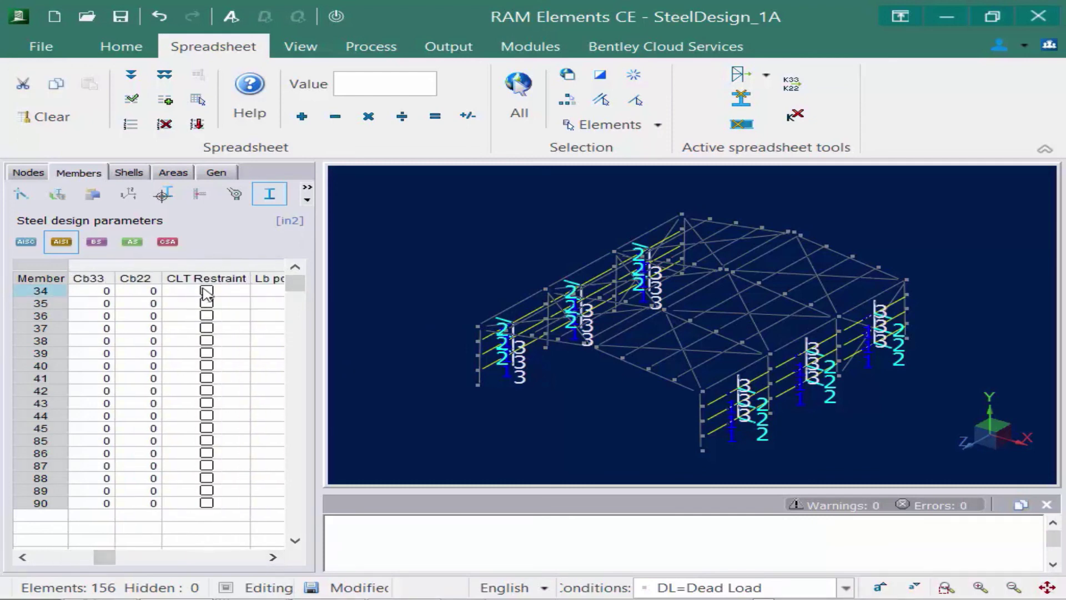
click(206, 292)
click(206, 291)
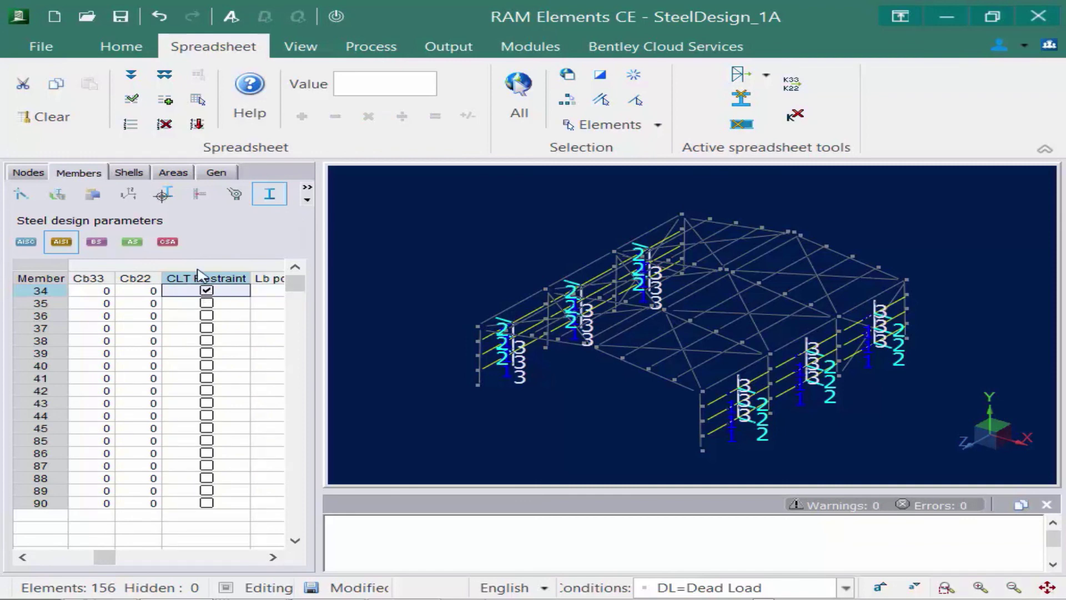
click(131, 78)
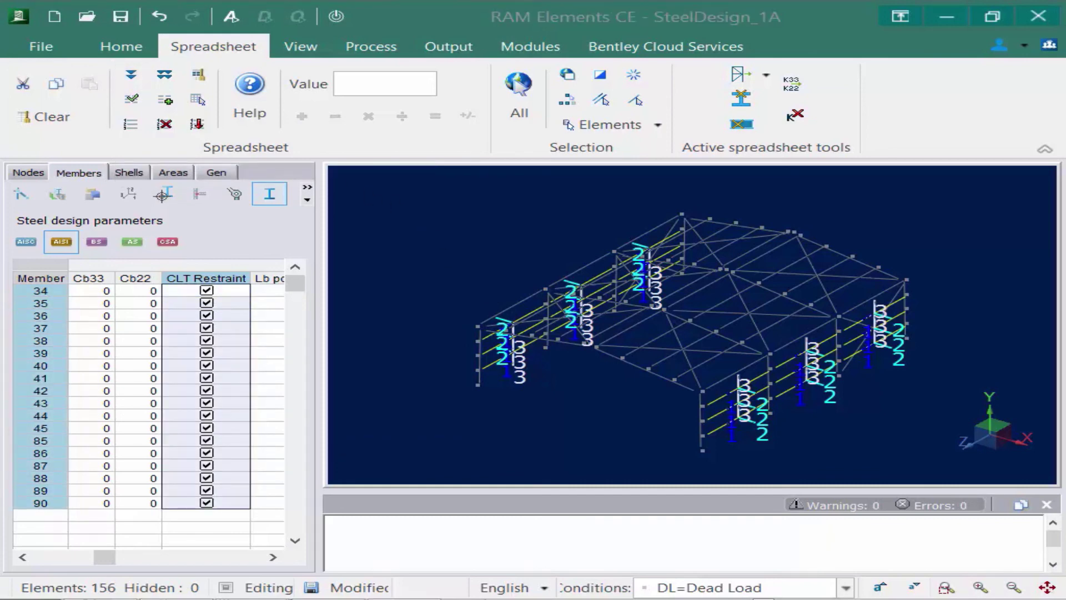